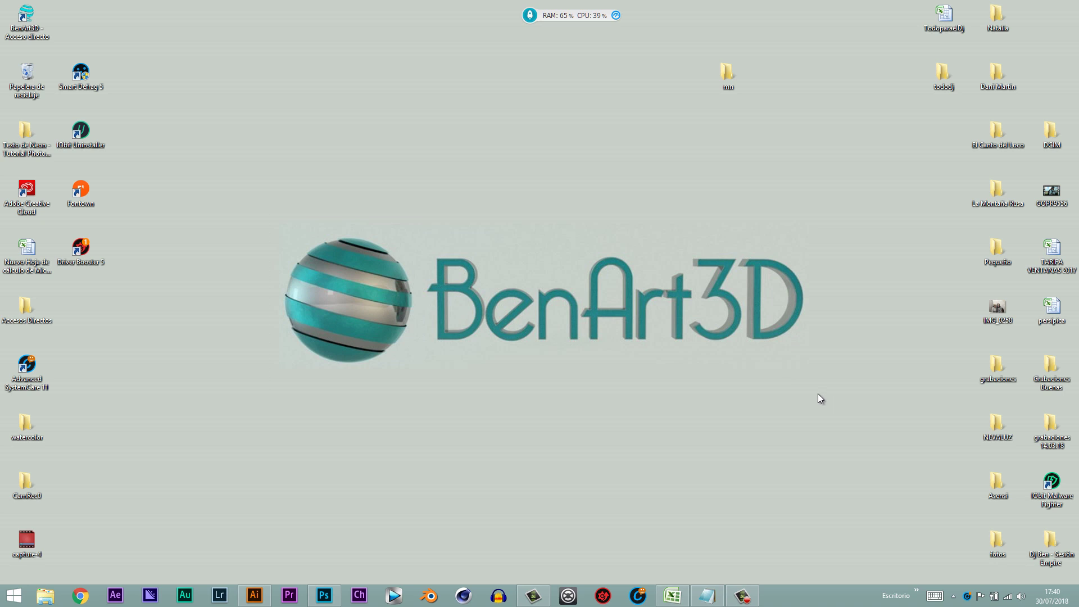
Bring Illustrator forward and look through the 188.png, logo and ONH8QI1.eps grunge texture documents.
left_click(256, 594)
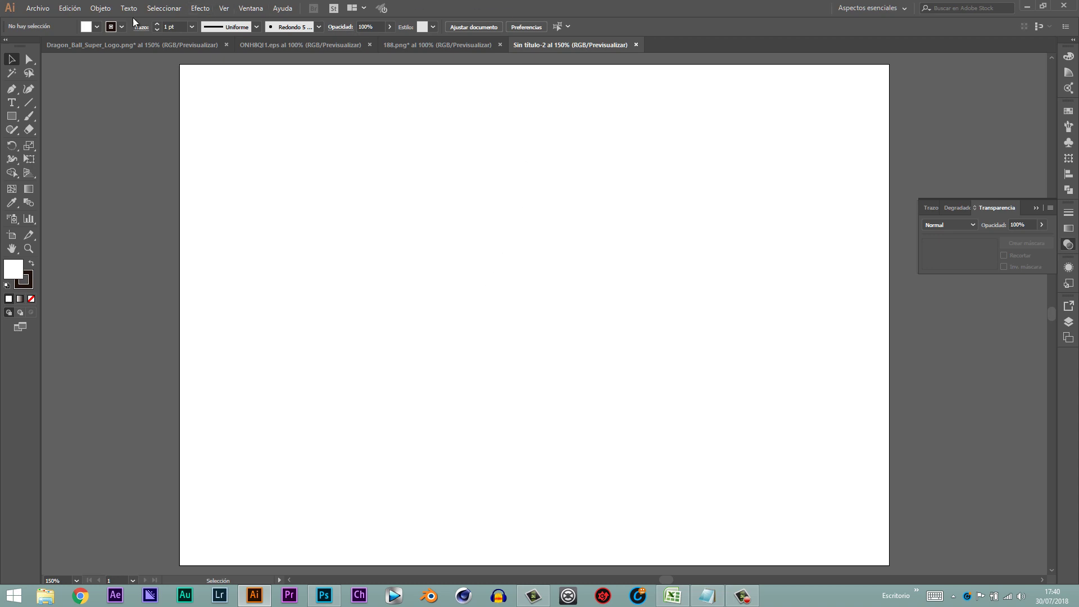
left_click(427, 45)
left_click(171, 44)
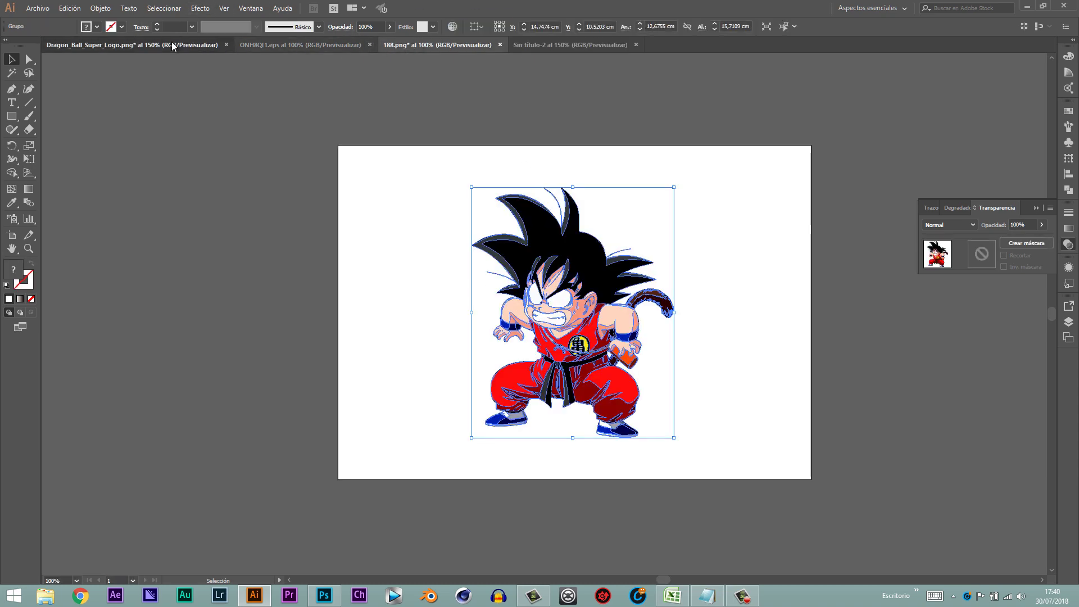
left_click(923, 358)
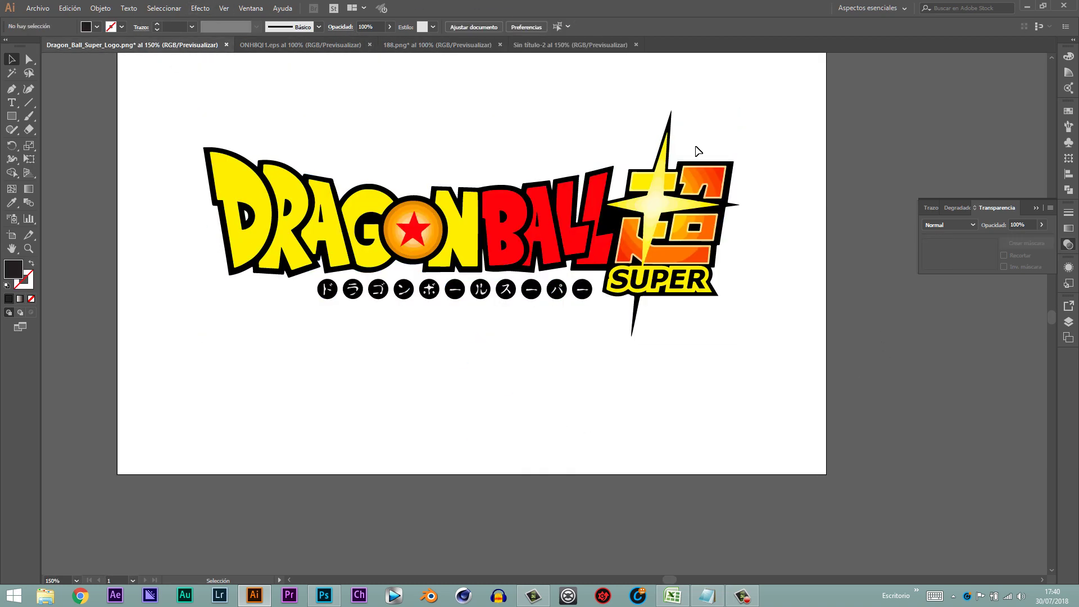
left_click(405, 46)
left_click(436, 145)
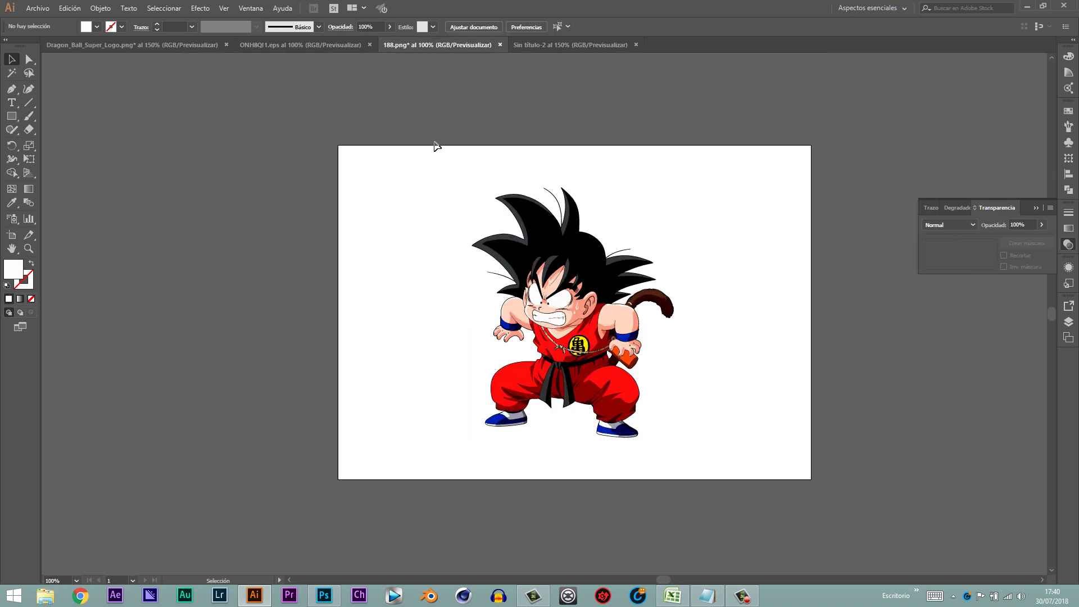
left_click(183, 46)
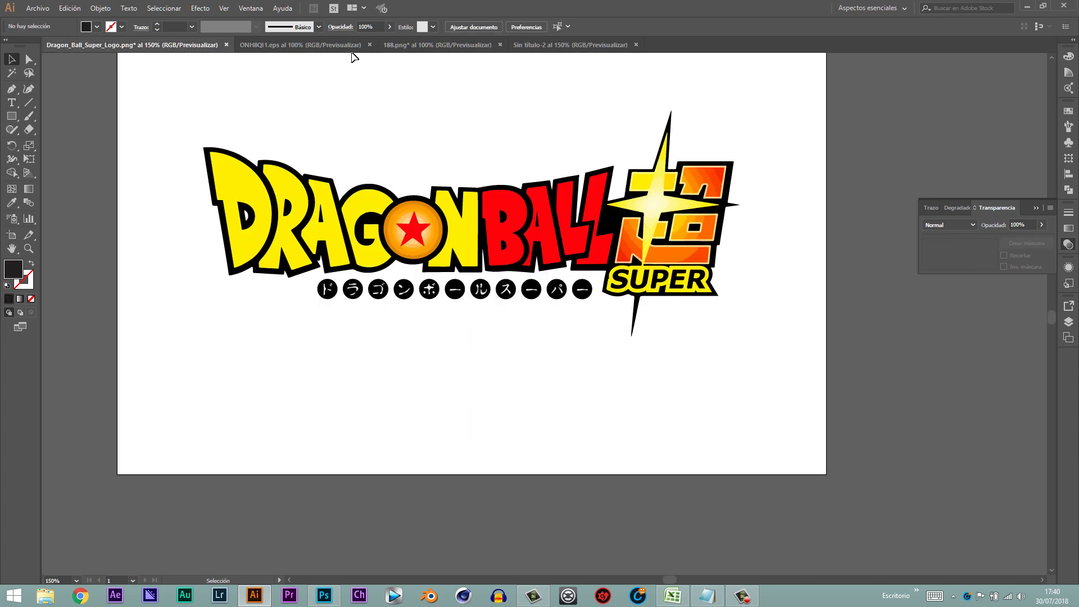
left_click(416, 45)
left_click(289, 45)
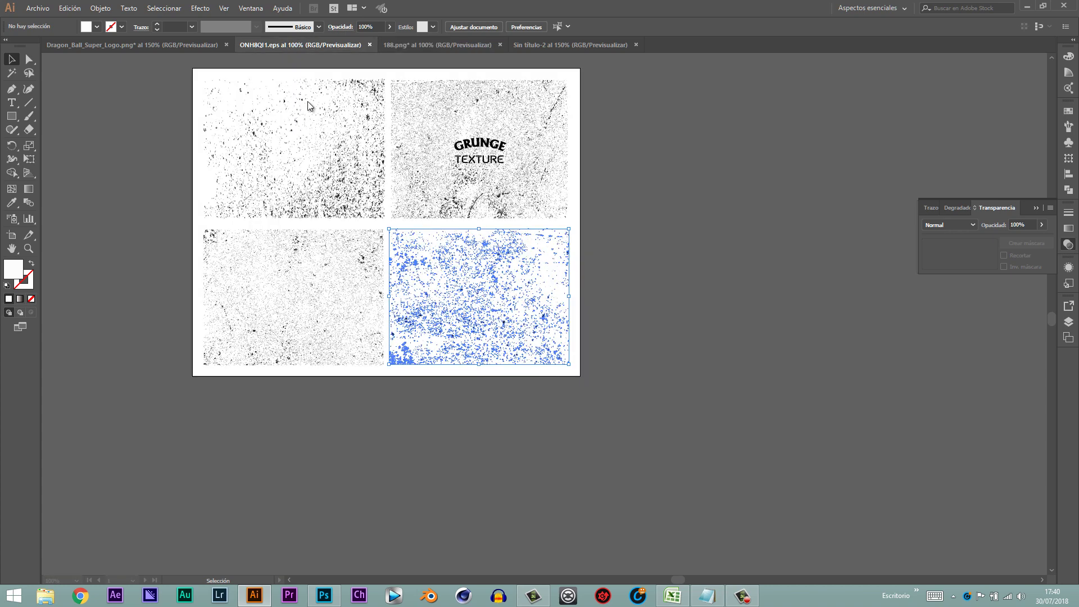
left_click(502, 239)
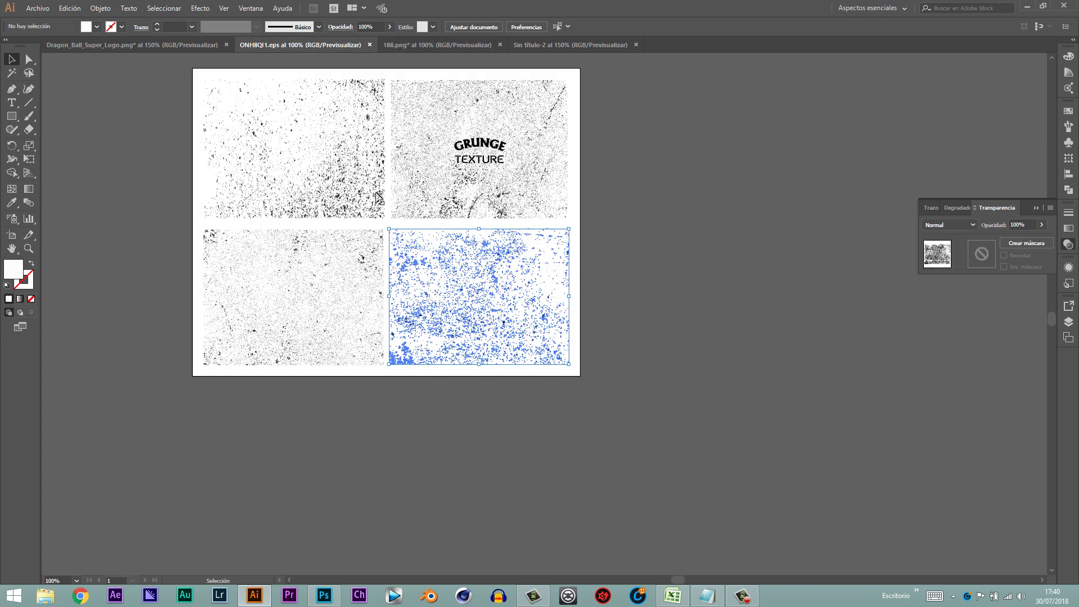
left_click(502, 313)
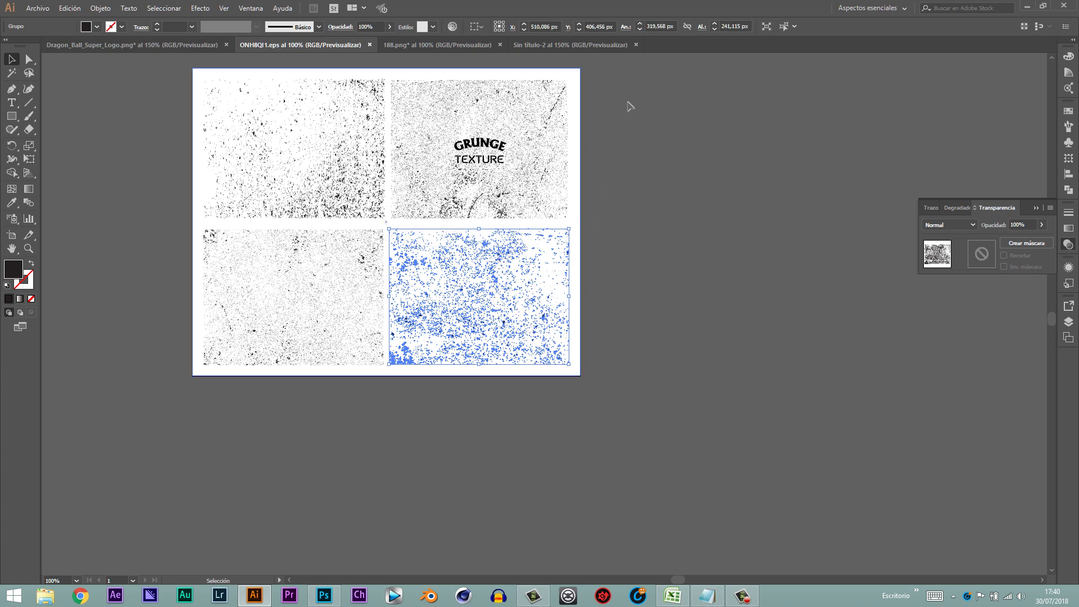
Back in 188.png, select and deselect the Goku artwork several times to check it.
left_click(430, 47)
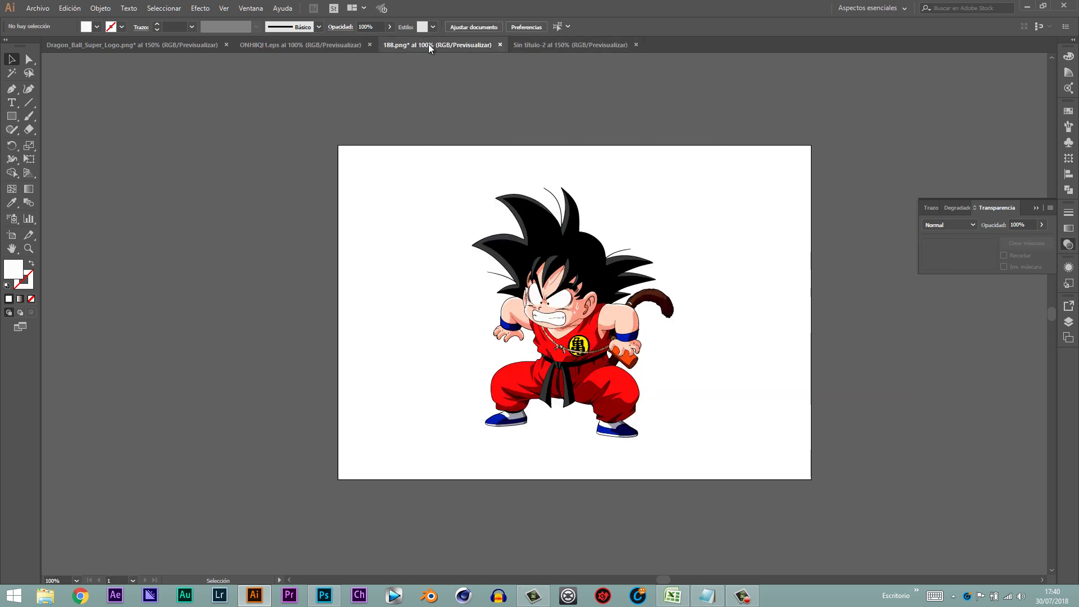
left_click(559, 250)
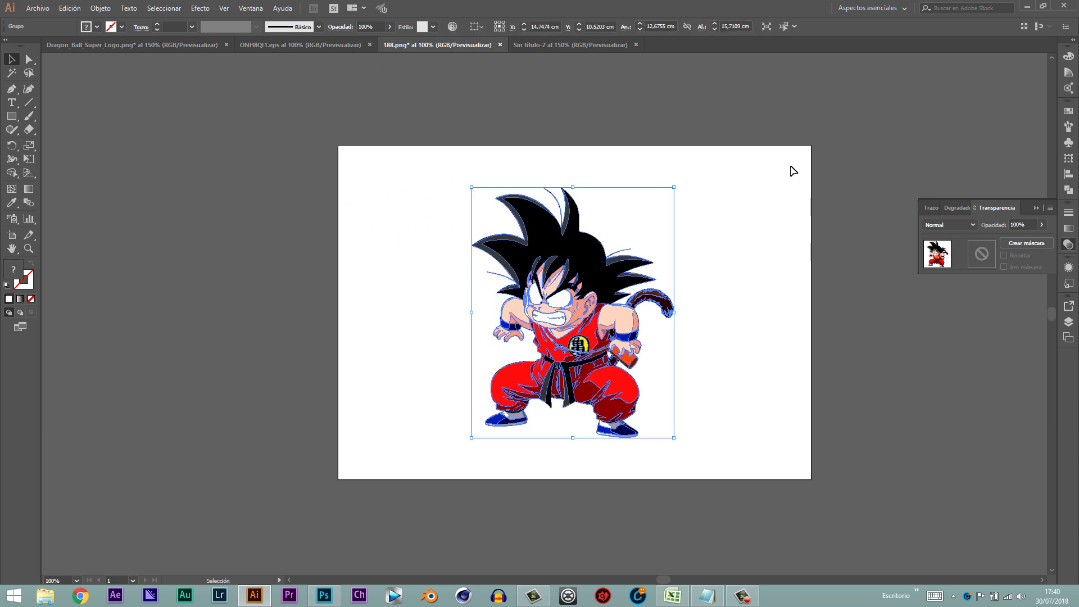
left_click(793, 170)
left_click_drag(386, 146, 728, 492)
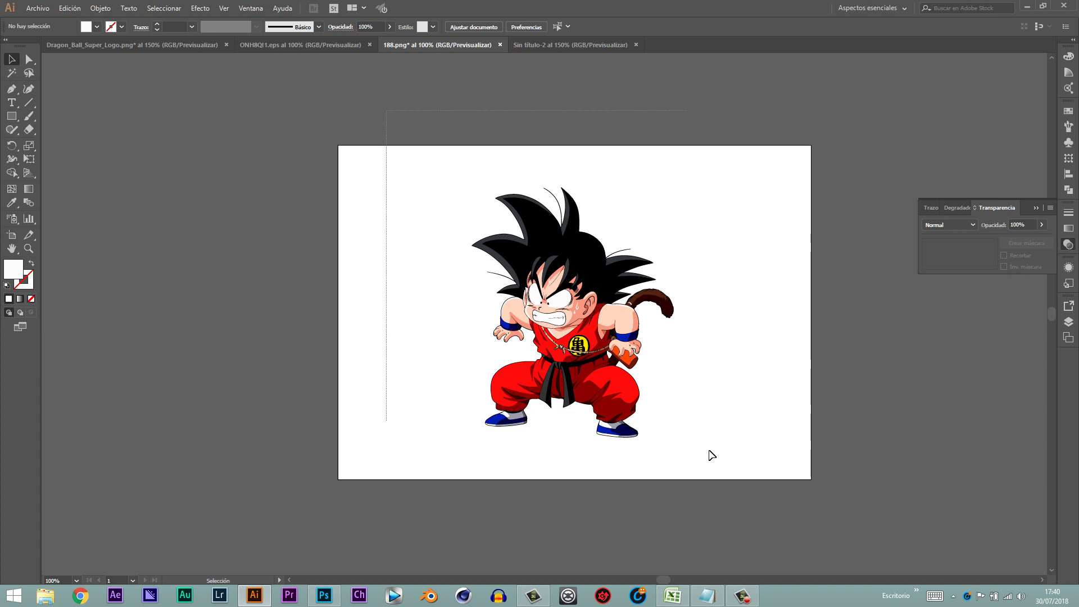
left_click(710, 484)
mouse_move(741, 495)
left_mouse_down()
mouse_move(397, 120)
mouse_move(699, 520)
left_mouse_up()
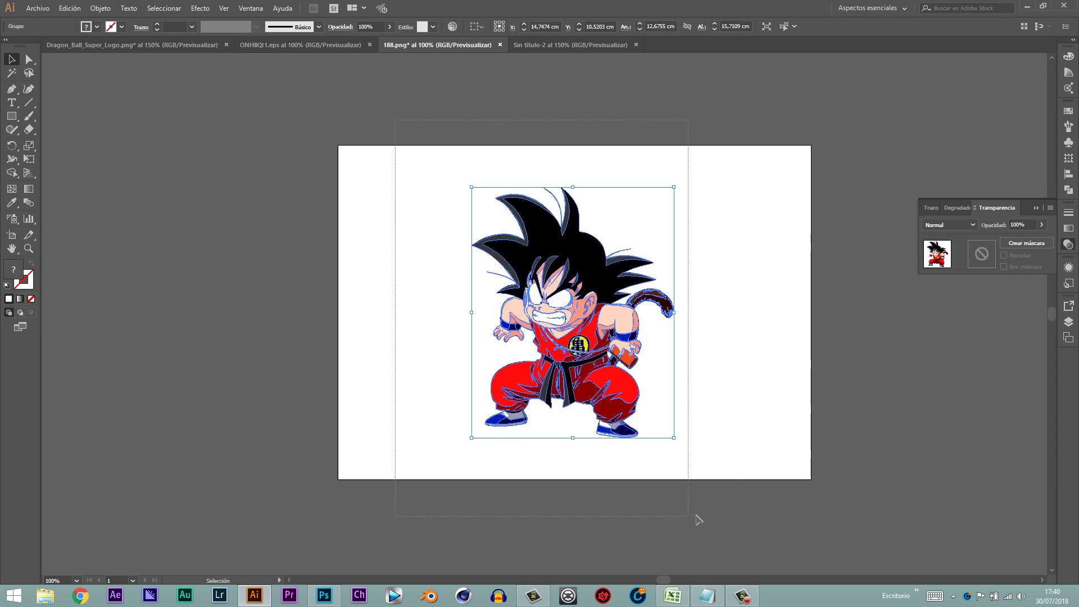
left_click(886, 446)
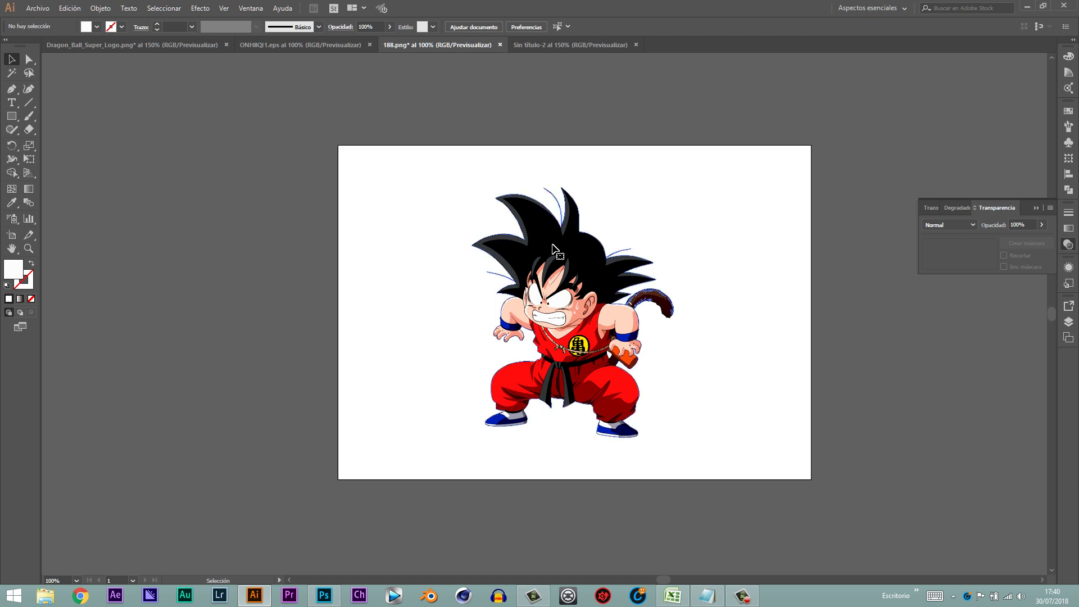
left_click(554, 249)
left_click(378, 217)
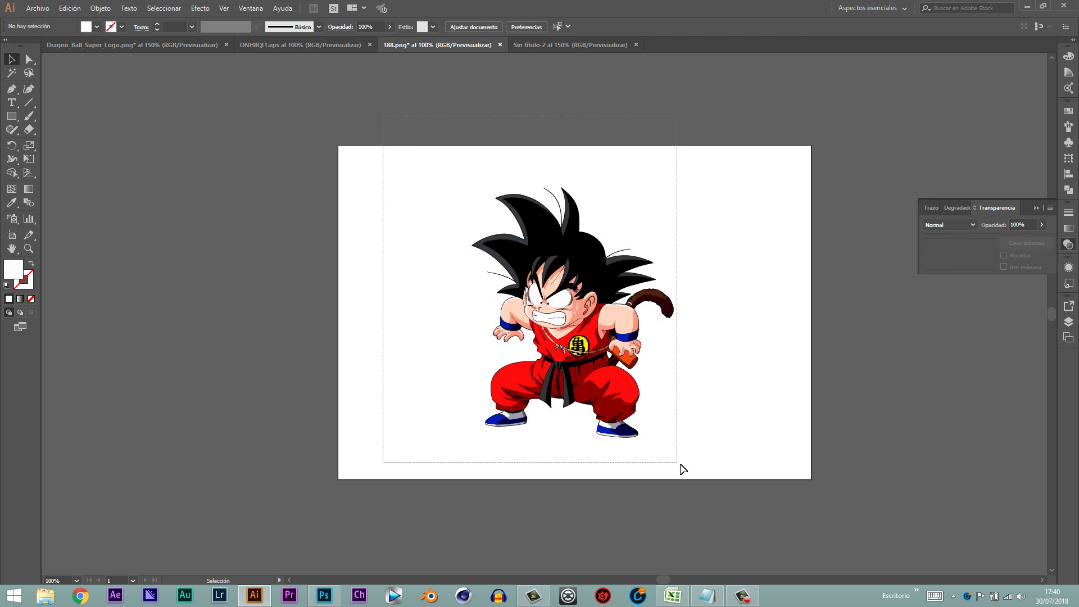
left_click_drag(607, 400, 681, 468)
left_click(864, 317)
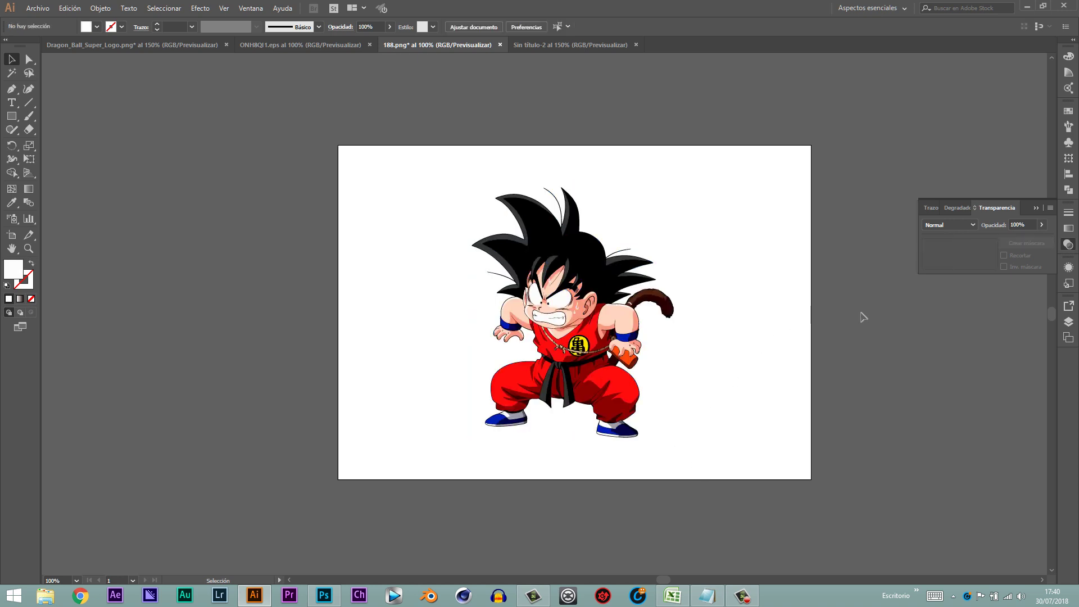
Drag the Dragon Ball Super logo and the Goku artwork into the untitled Sin título-2 document.
left_click(533, 45)
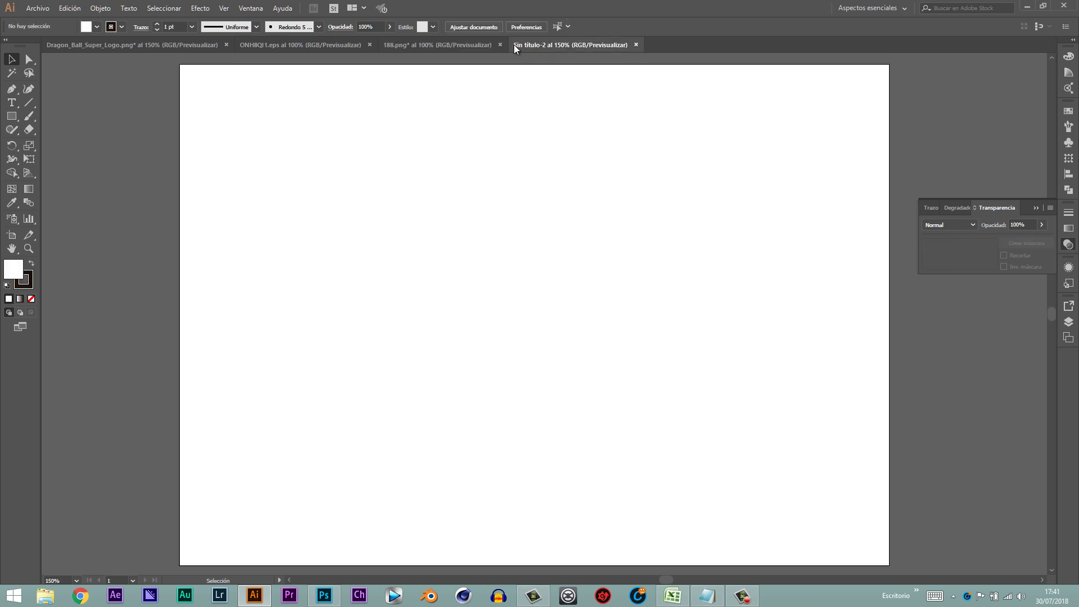
scroll(583, 127, "down", 1)
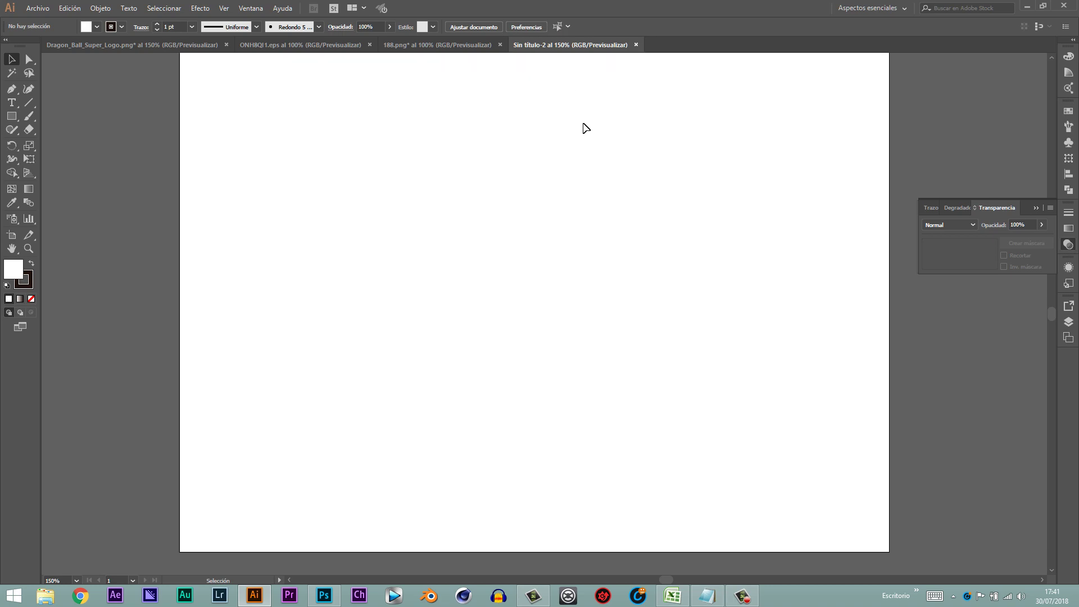
scroll(562, 107, "up", 2)
left_click(169, 45)
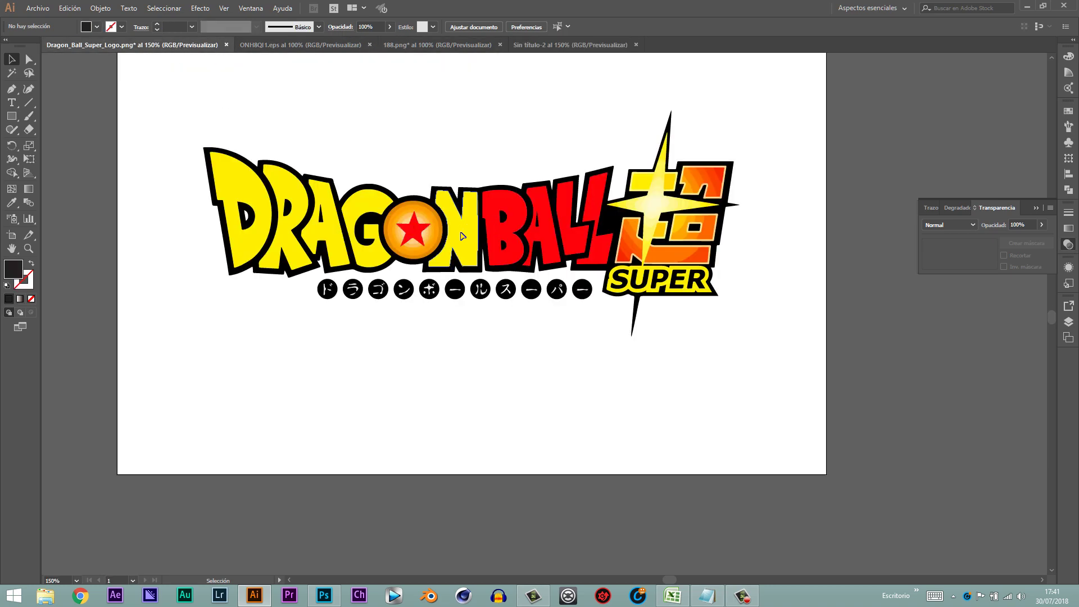
left_click_drag(463, 236, 530, 45)
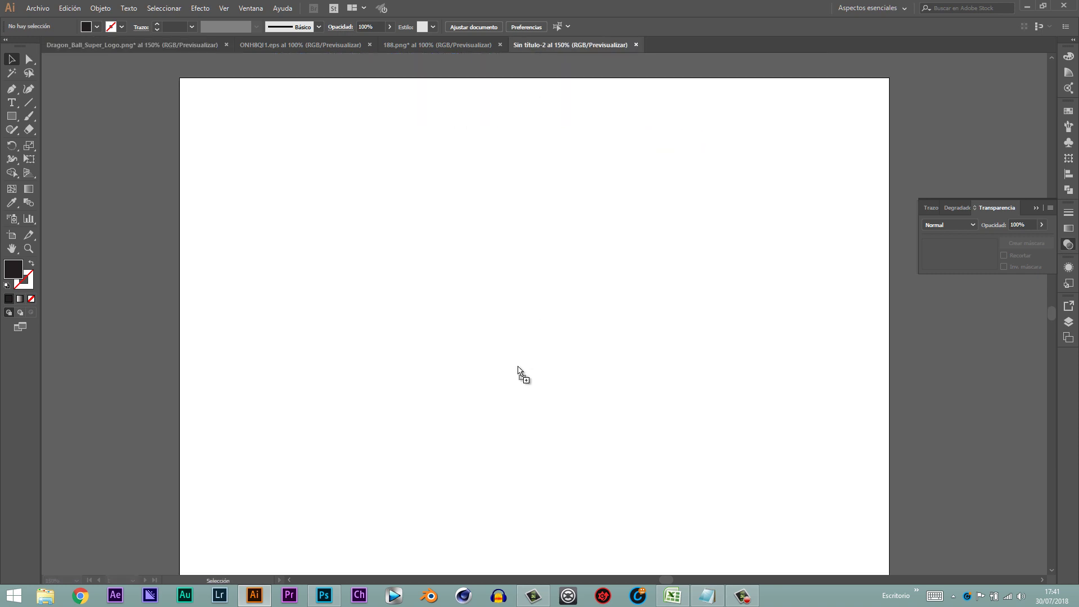
left_click_drag(505, 449, 505, 449)
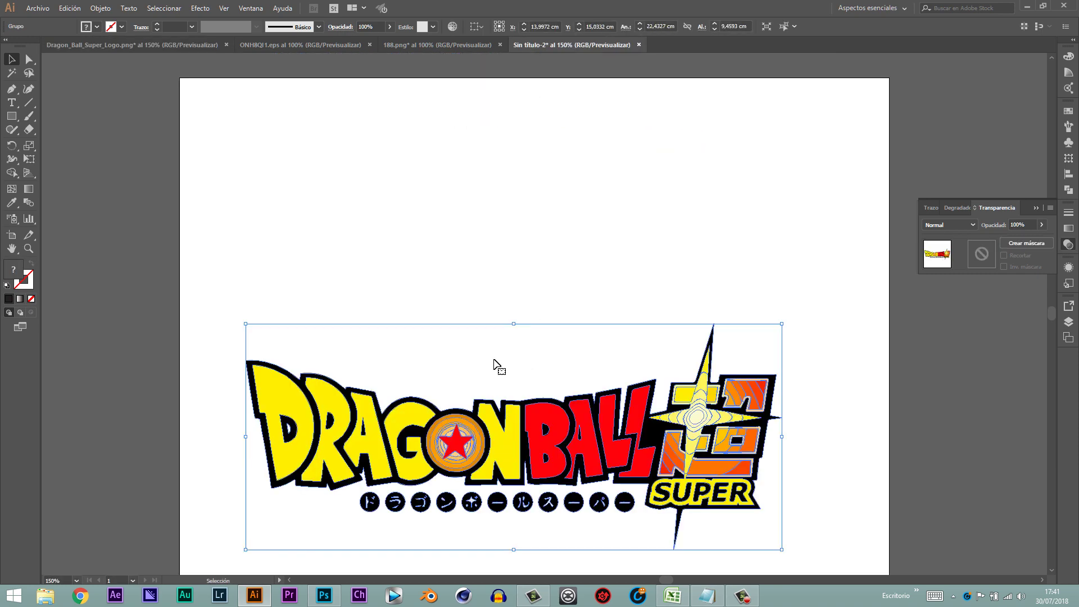
left_click(427, 45)
mouse_move(531, 239)
left_mouse_down()
mouse_move(548, 45)
mouse_move(519, 209)
left_mouse_up()
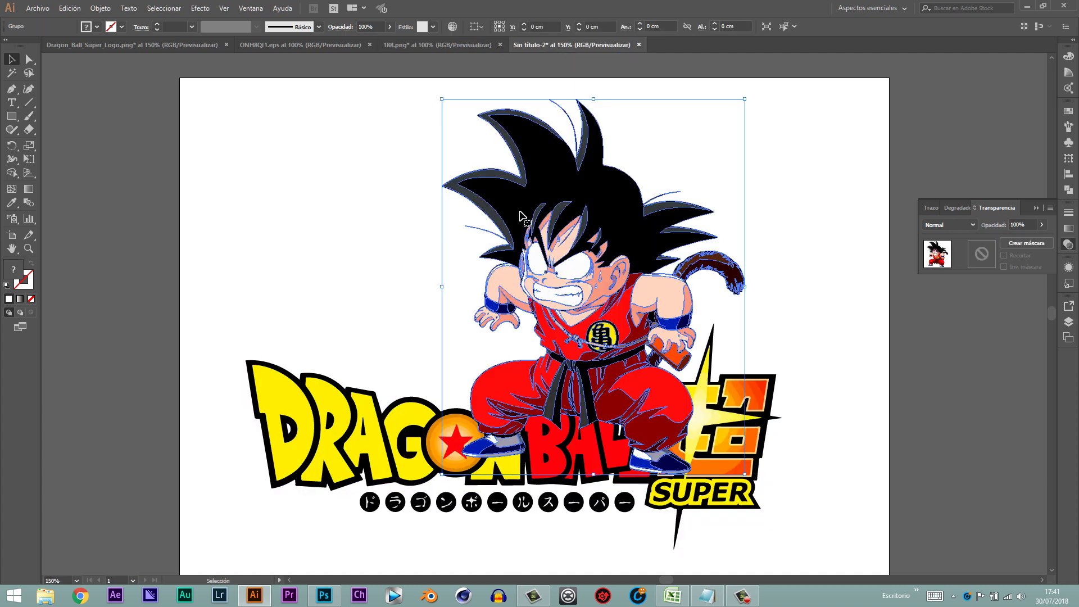
Scale Goku to about 9.7 cm and the logo to about 14.3 cm, with Goku standing on the logo.
scroll(717, 253, "down", 1)
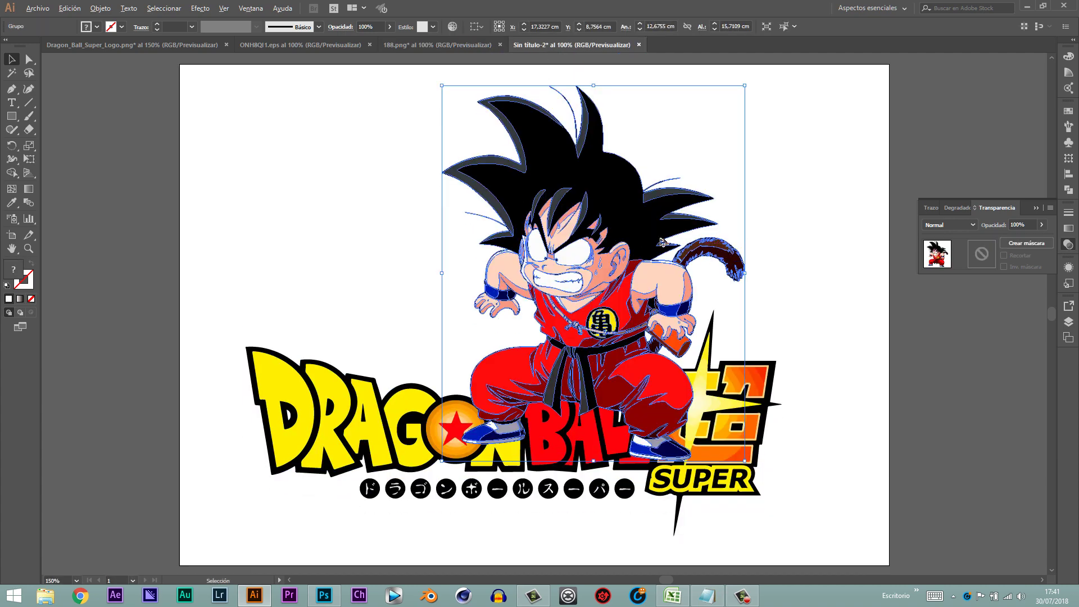
scroll(664, 243, "down", 1)
left_click_drag(612, 200, 583, 194)
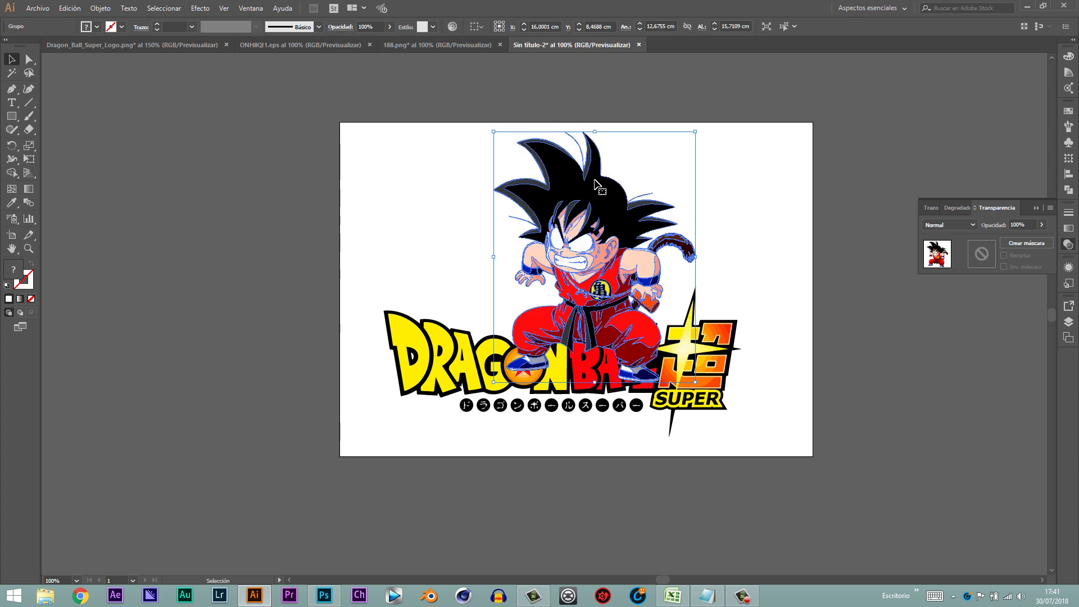
left_click_drag(697, 132, 672, 161)
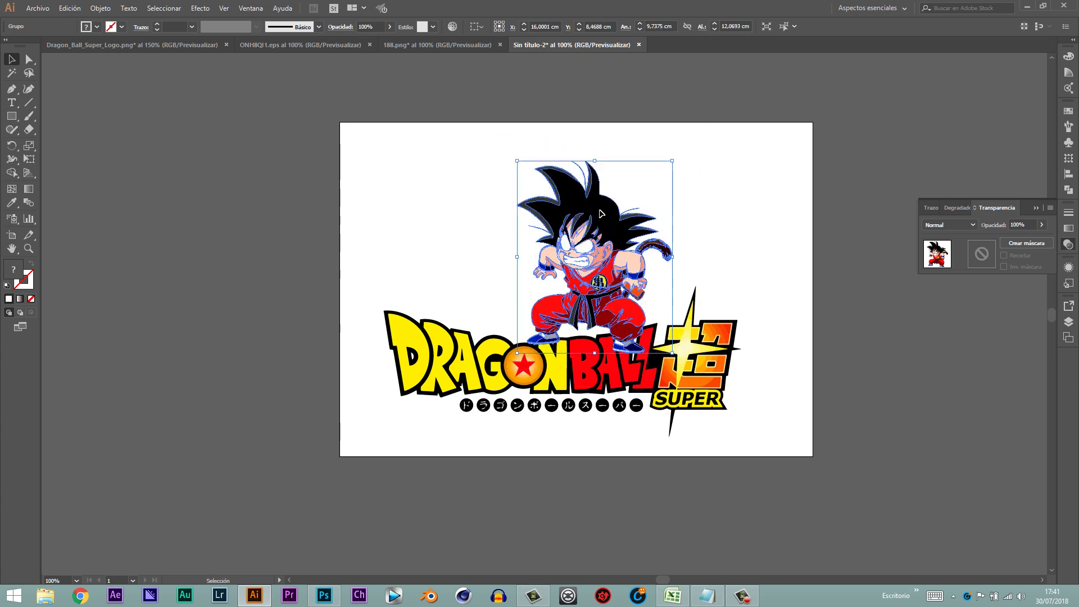
left_click_drag(599, 228, 592, 202)
left_click_drag(572, 363, 626, 364)
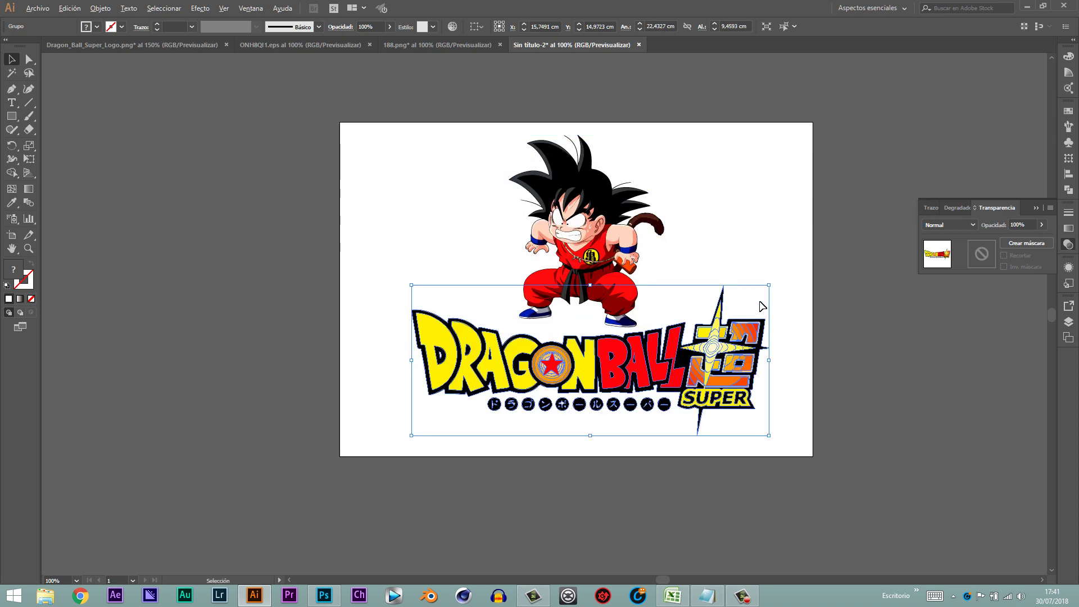
left_click_drag(771, 285, 737, 315)
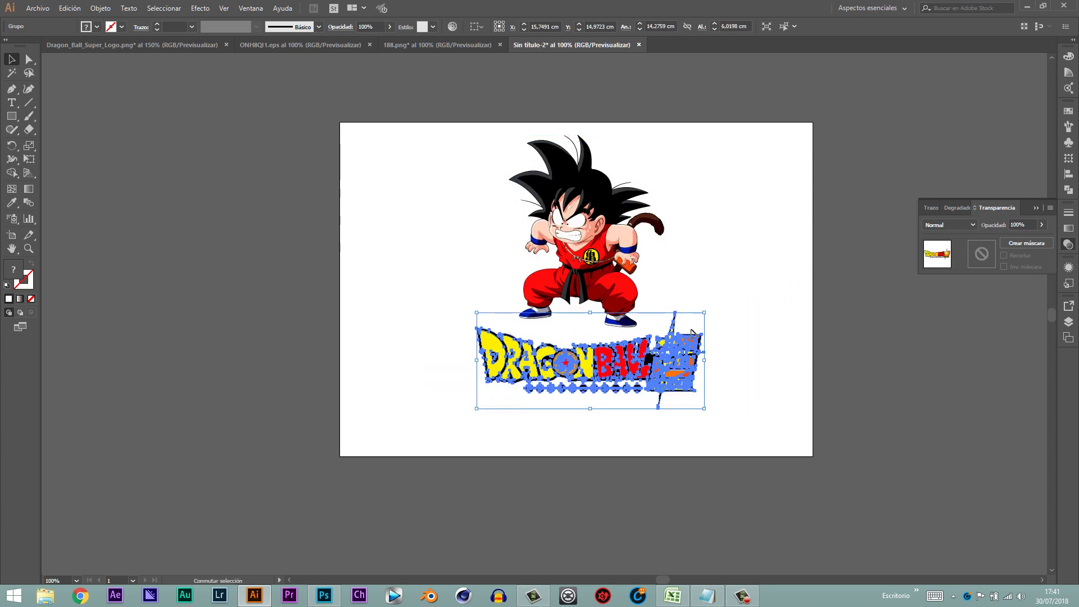
mouse_move(594, 195)
left_mouse_down()
mouse_move(602, 225)
mouse_move(615, 215)
left_mouse_up()
Group Goku with the logo and scale the group up to about 18.8 cm wide.
left_click(804, 259)
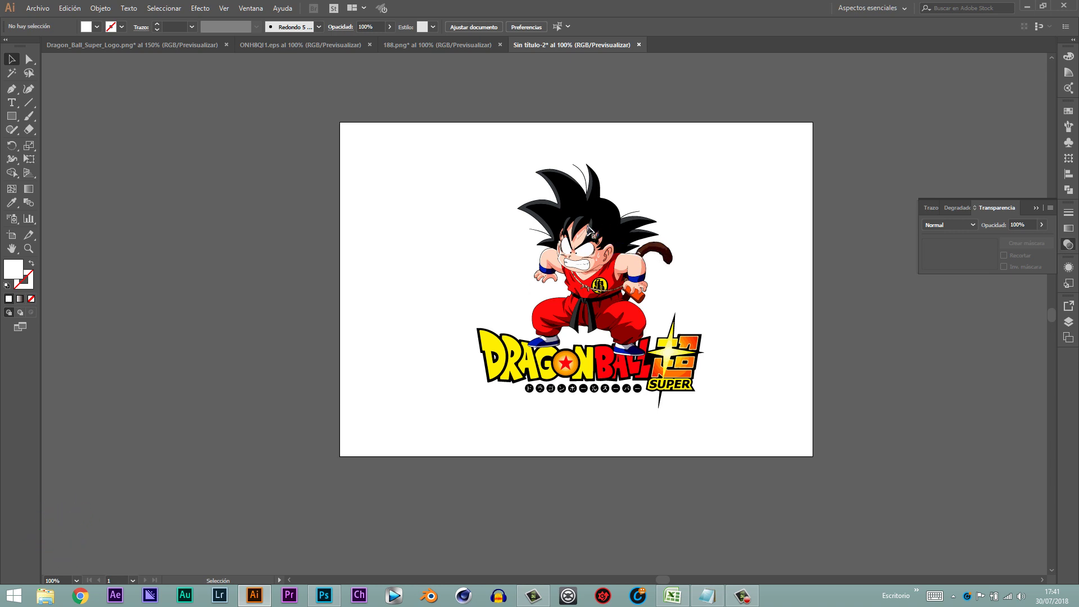
left_click(570, 211)
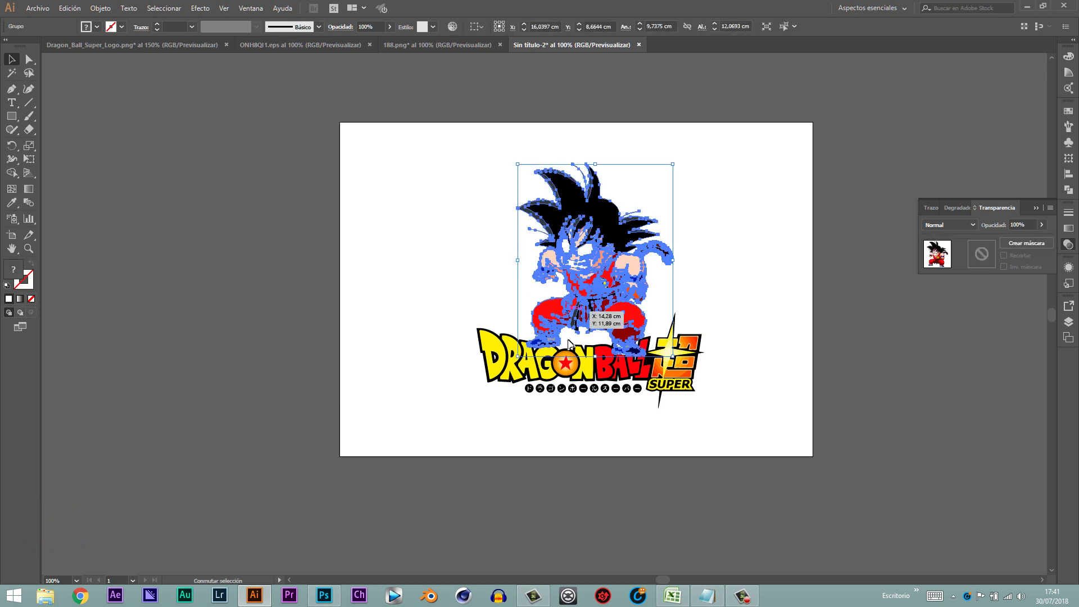
left_click(585, 368, "shift")
right_click(579, 291)
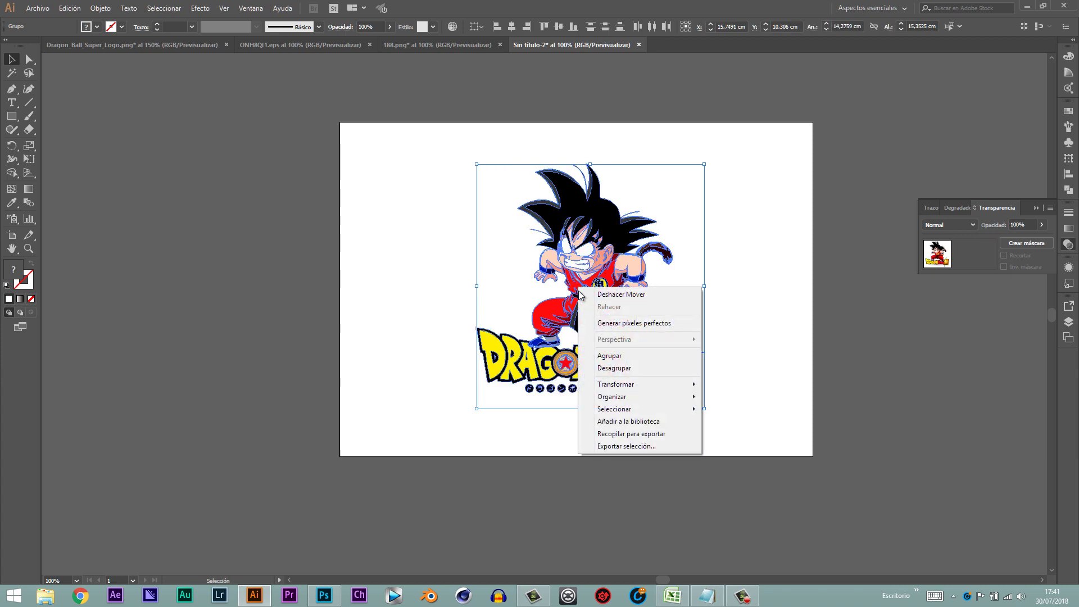
left_click(628, 356)
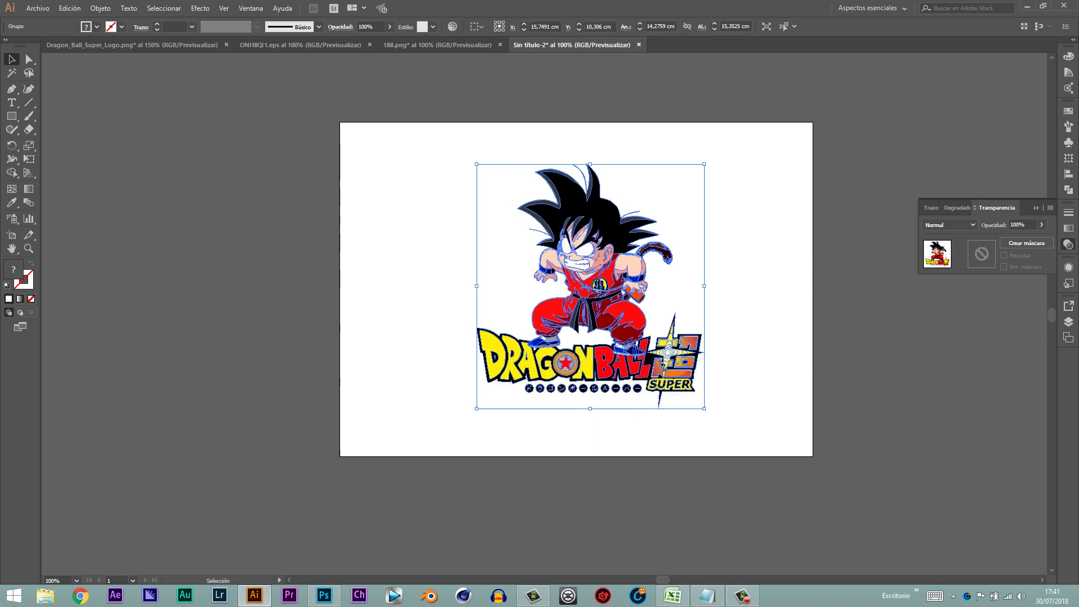
left_click_drag(708, 413, 758, 449)
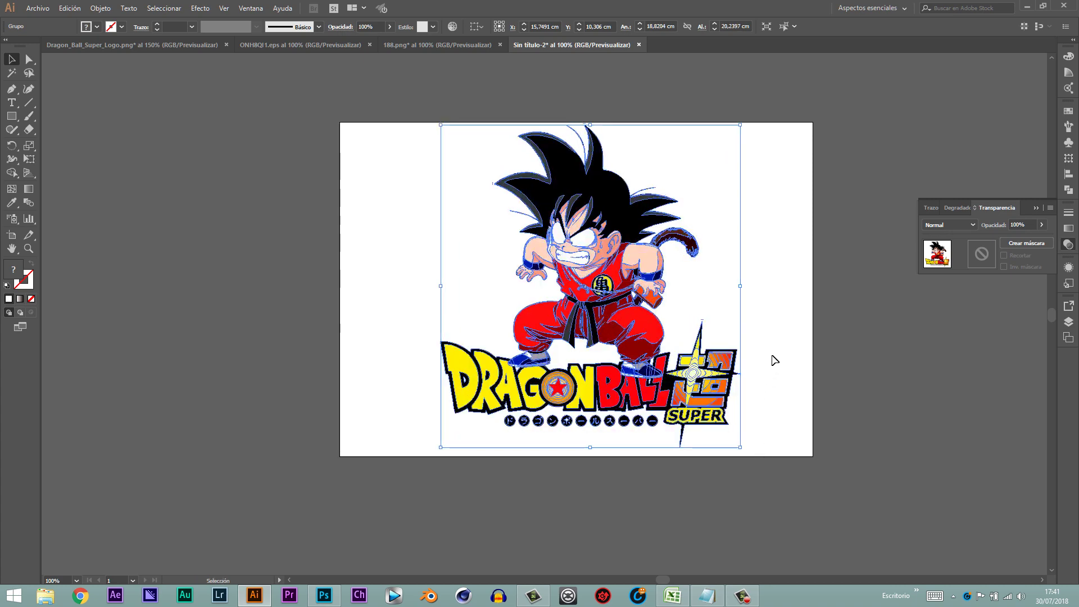
left_click(792, 312)
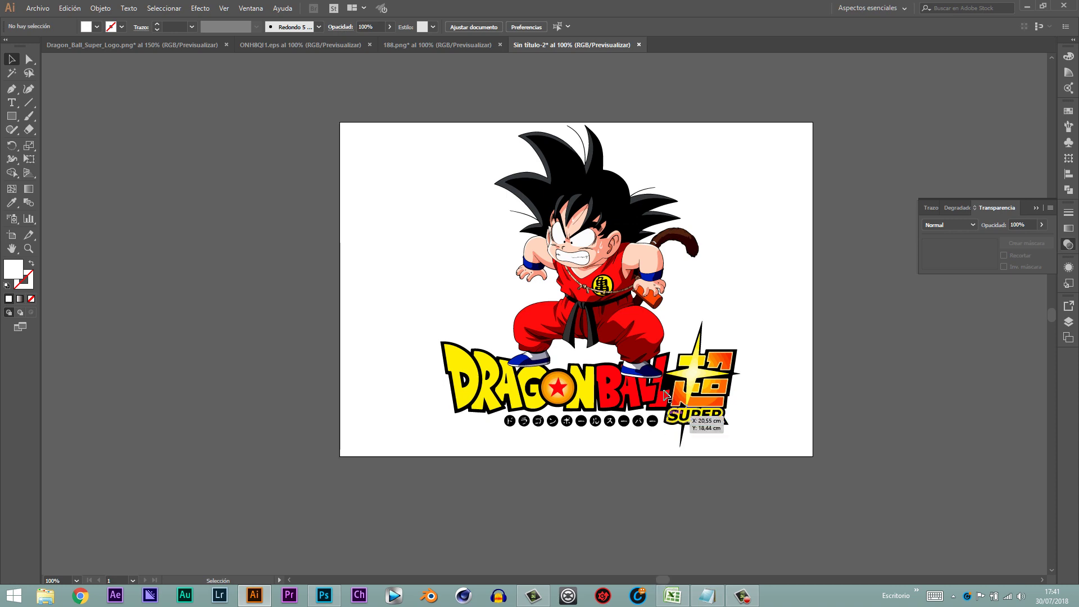
scroll(659, 363, "up", 1)
scroll(616, 236, "up", 2)
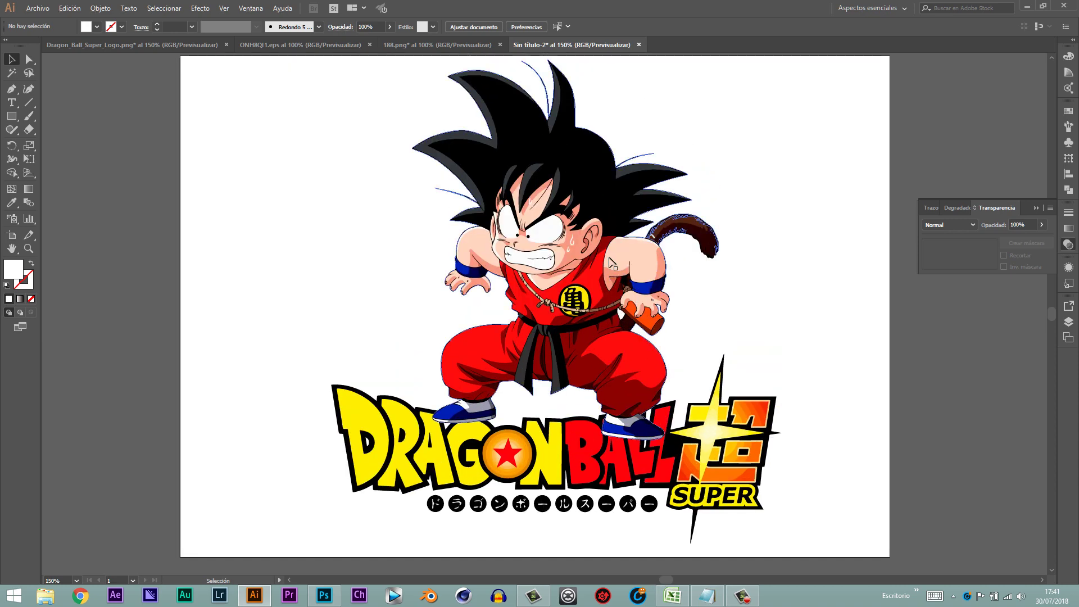
Copy the bottom-right grunge texture group from ONH8QI1.eps.
left_click(276, 49)
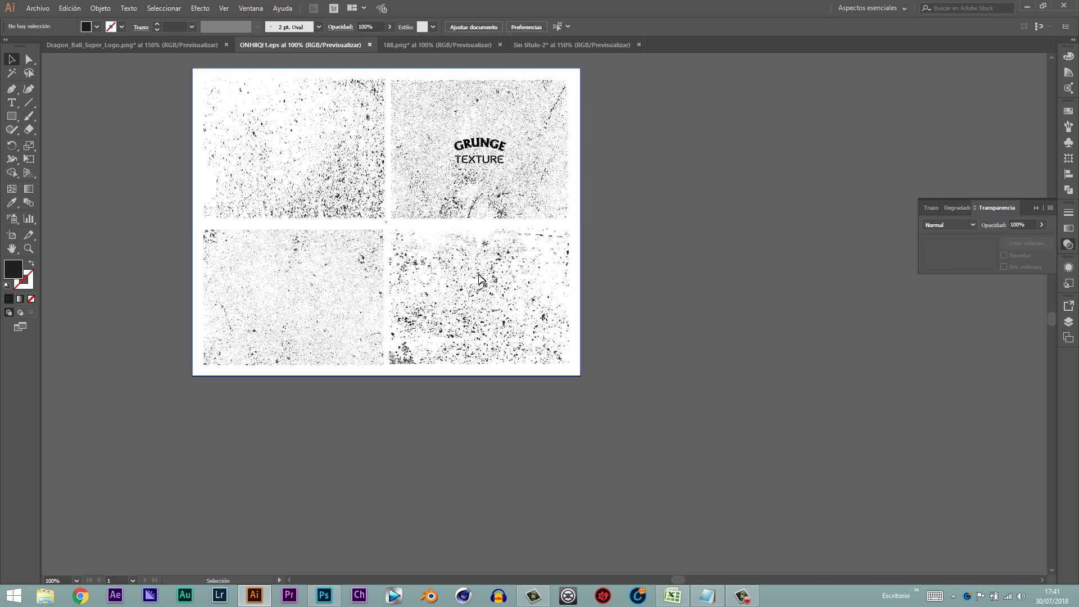
left_click(487, 290)
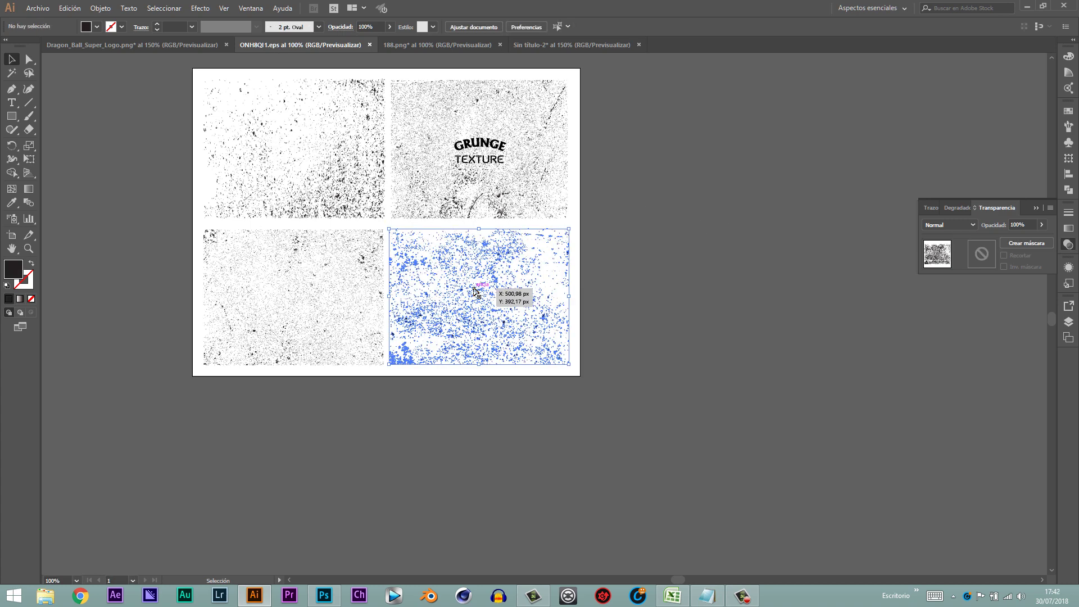
key("ctrl")
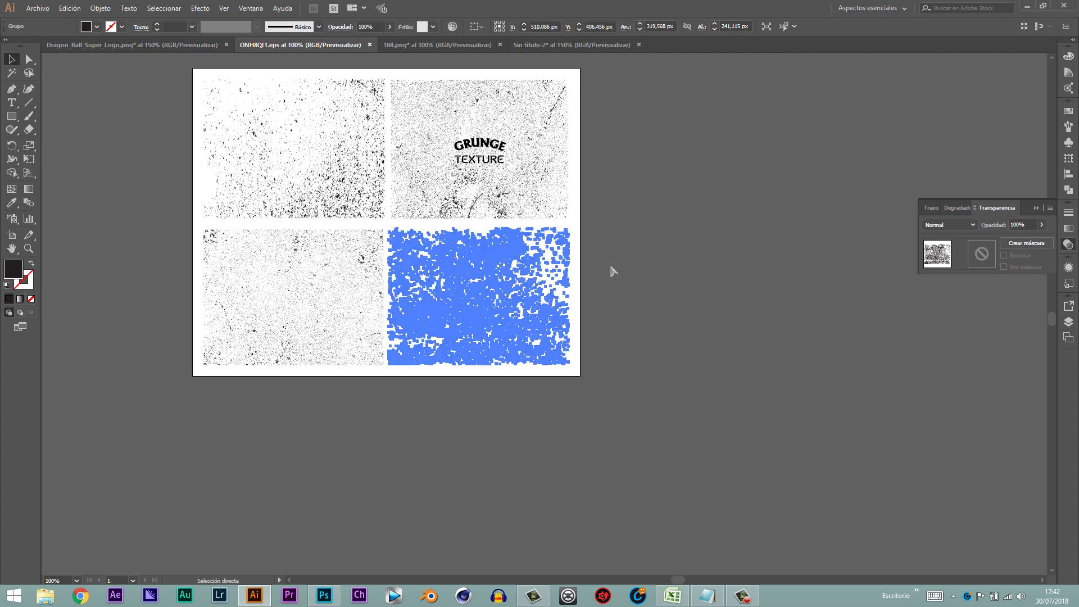
key("ctrl+c")
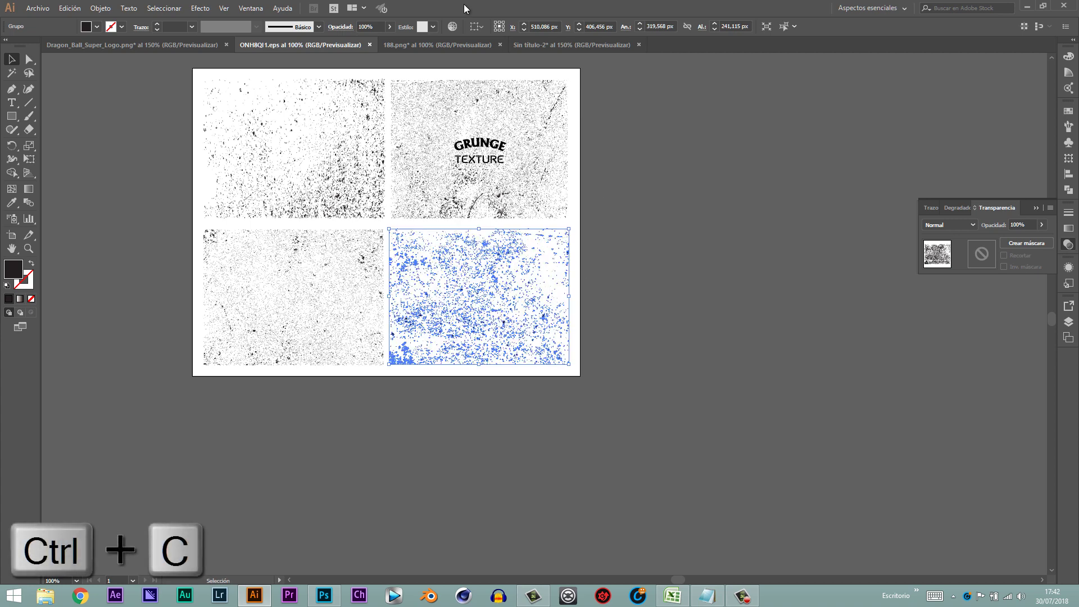
Paste the grunge texture into Sin título-2 beside the artboard's top-right and reposition the Goku group.
left_click(572, 44)
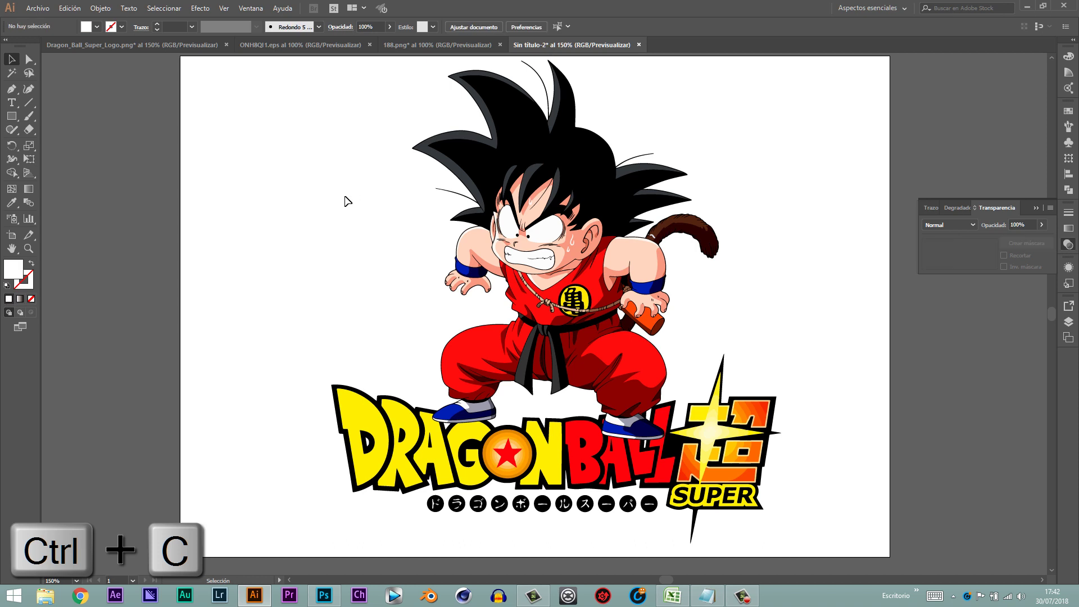
scroll(347, 200, "down", 4)
key("ctrl+v")
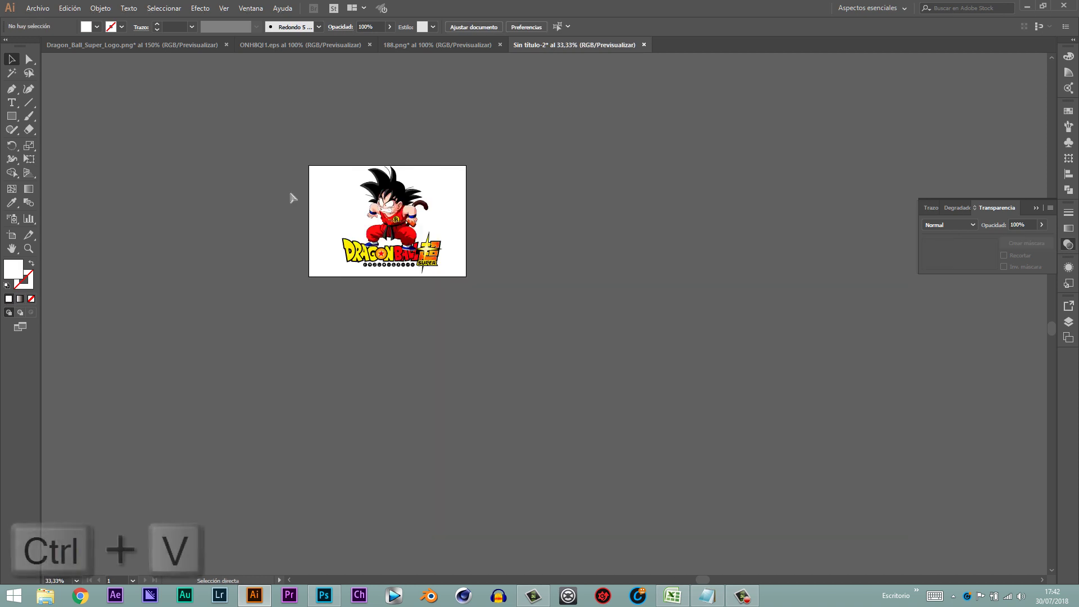
left_click(539, 345)
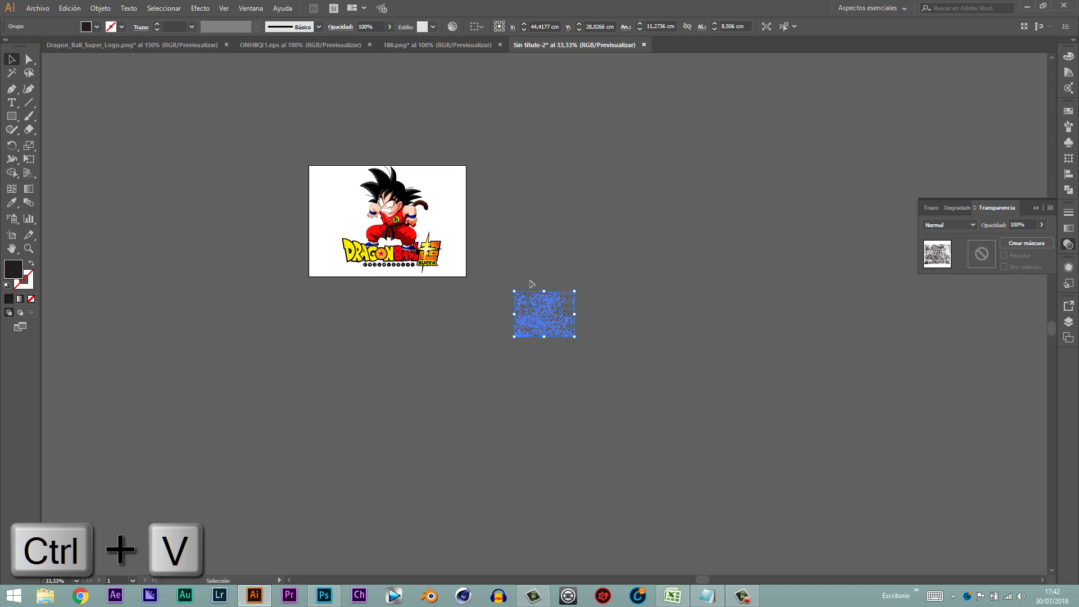
left_click_drag(545, 315, 506, 190)
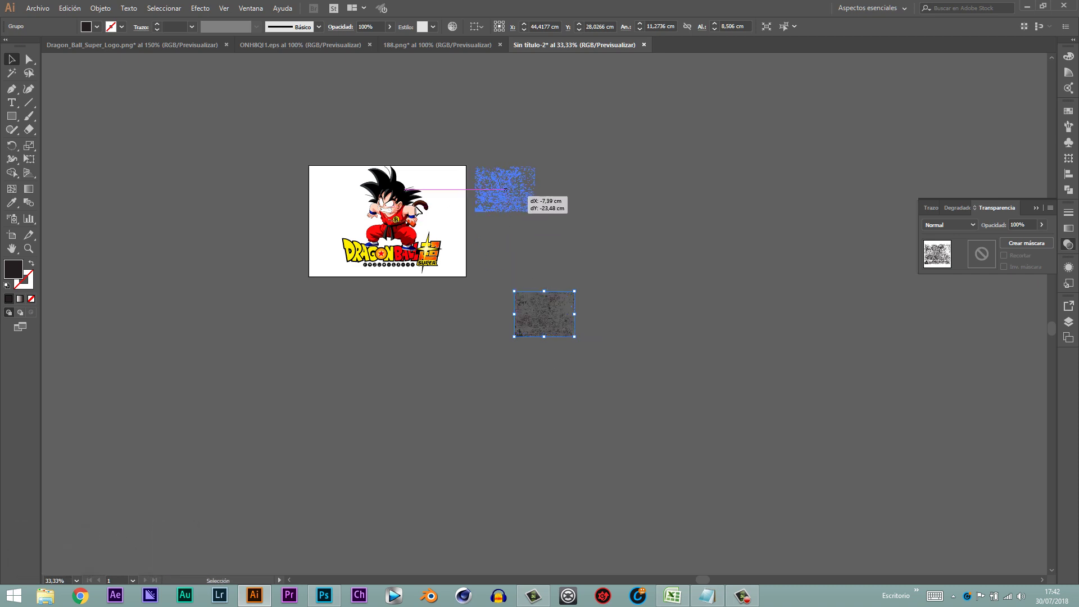
scroll(392, 210, "up", 3, "alt")
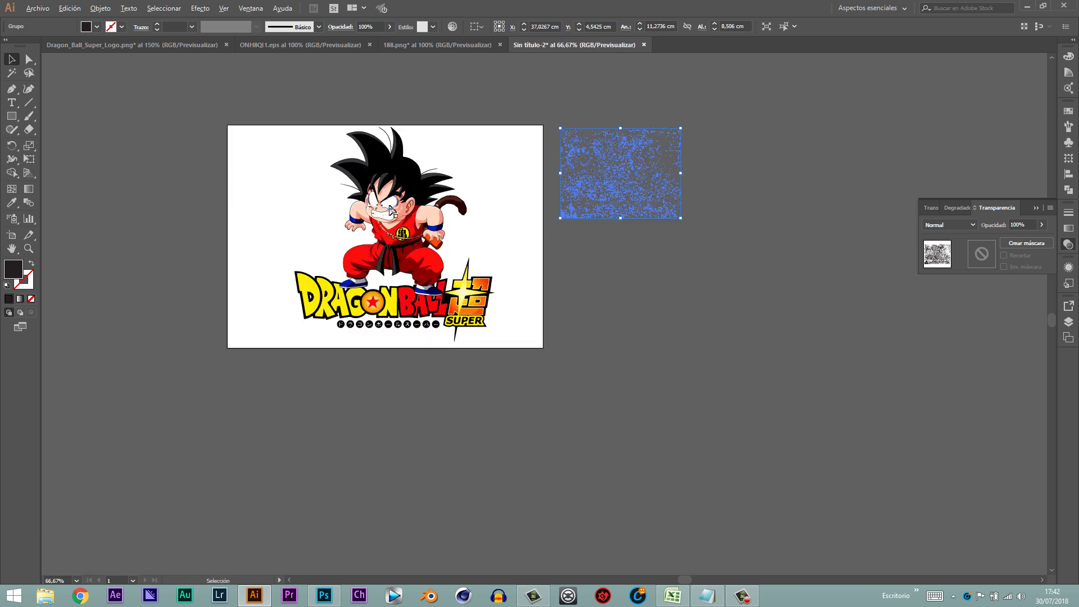
scroll(392, 210, "up", 1, "alt")
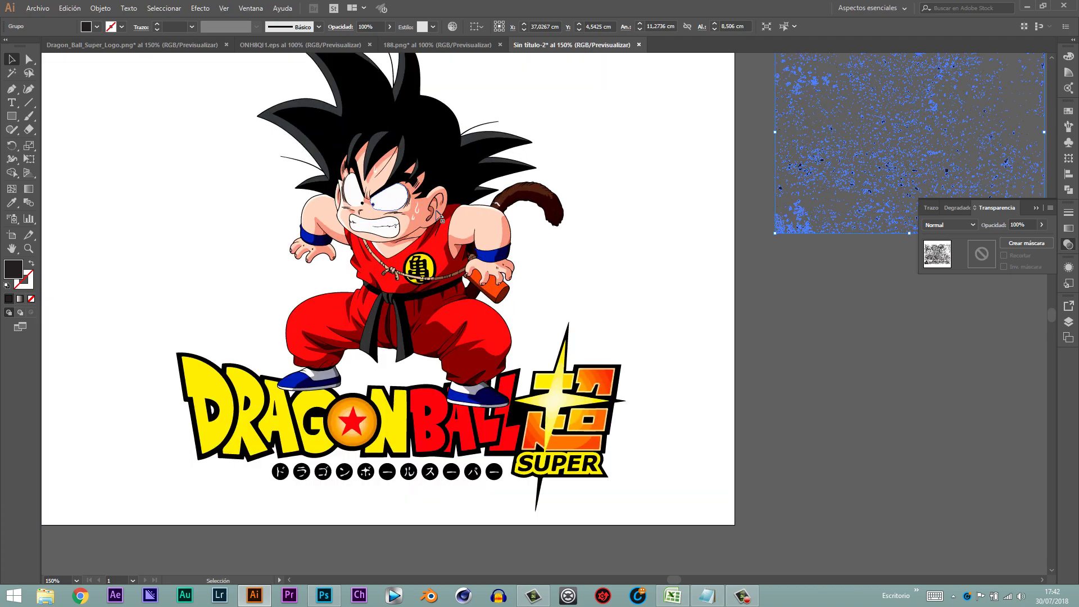
scroll(441, 219, "down", 1, "alt")
mouse_move(436, 200)
left_mouse_down()
mouse_move(457, 230)
mouse_move(454, 215)
left_mouse_up()
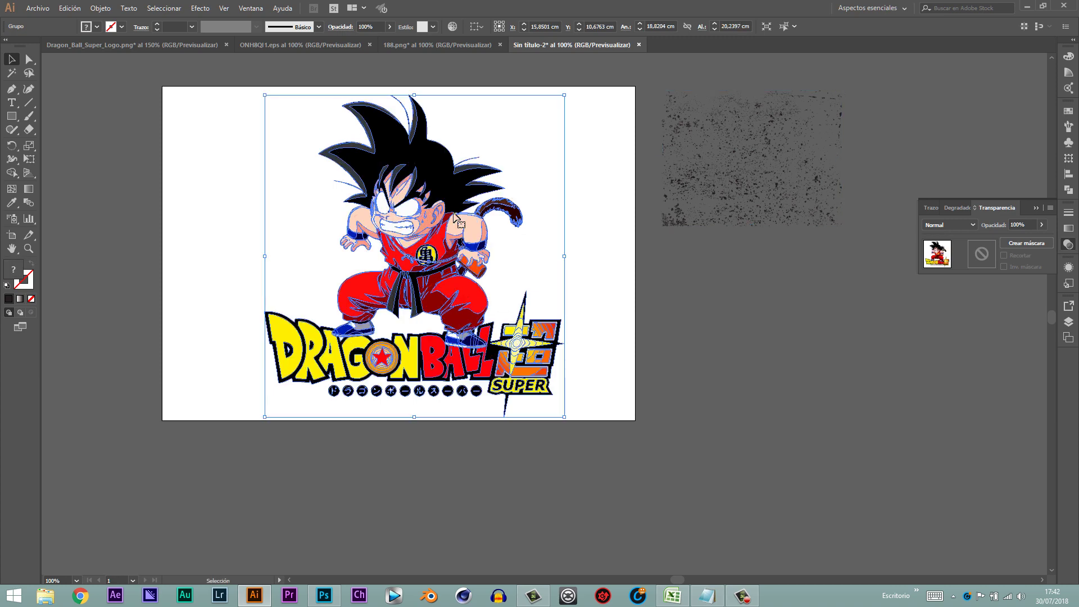
Show the Transparency panel for the selected Goku-and-logo group and nudge the group slightly right.
left_click(770, 254)
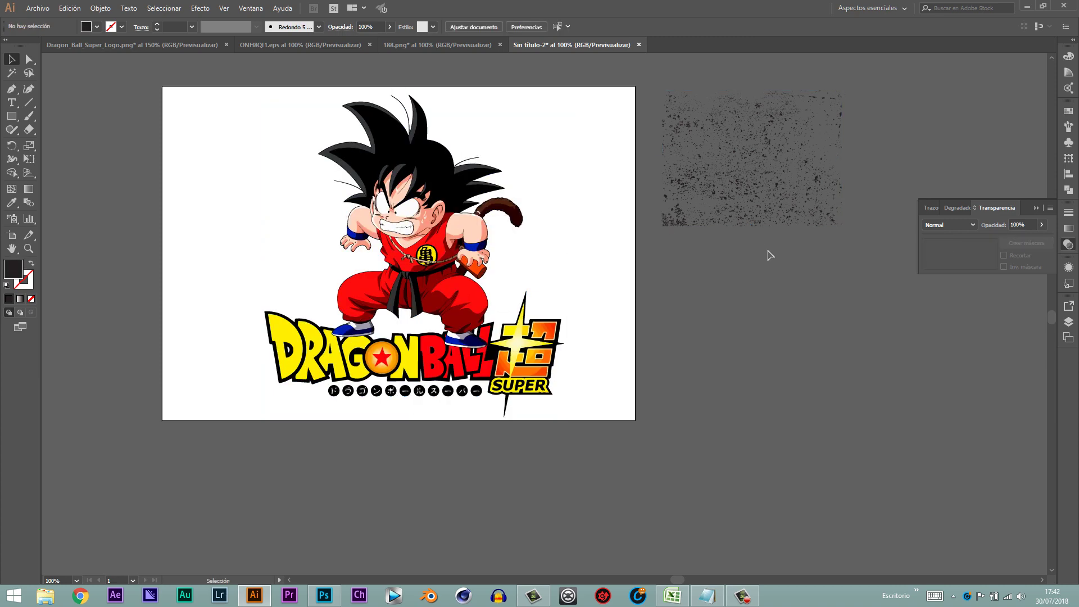
left_click(1036, 208)
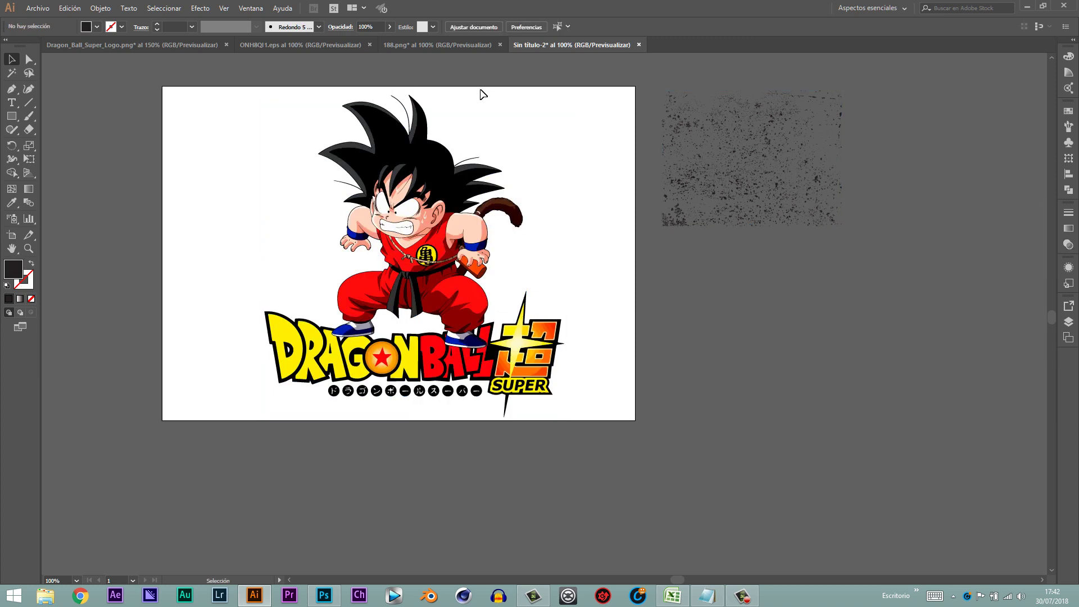
left_click(424, 152)
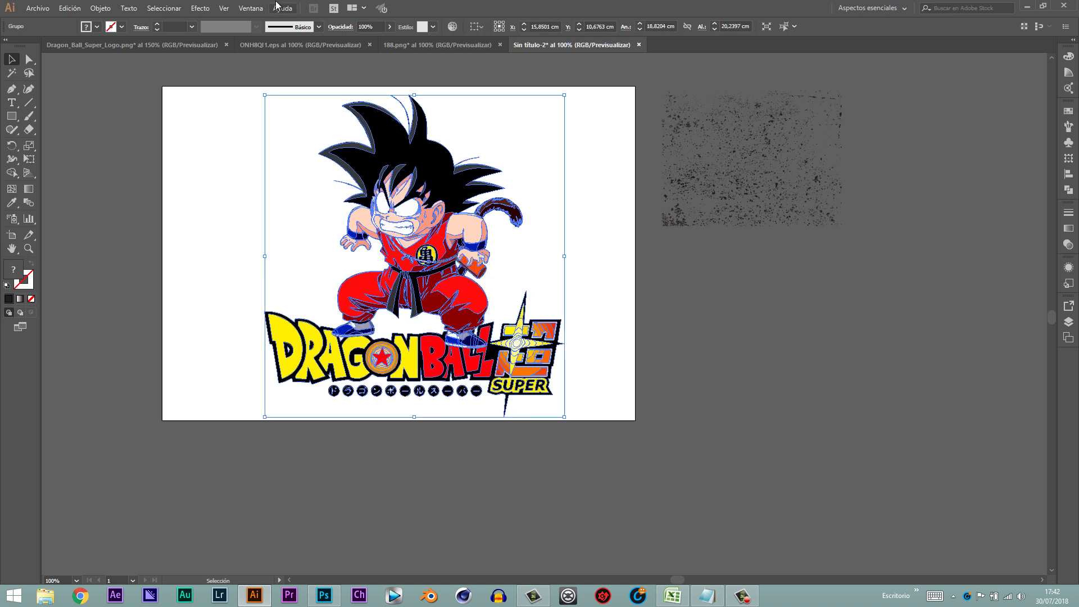
left_click(256, 8)
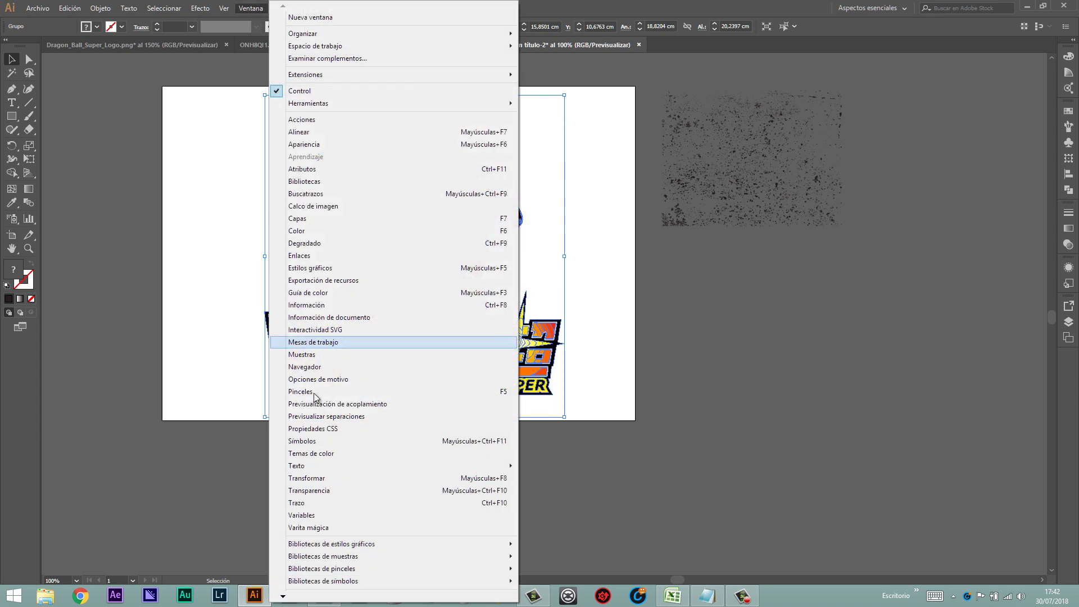
left_click(335, 491)
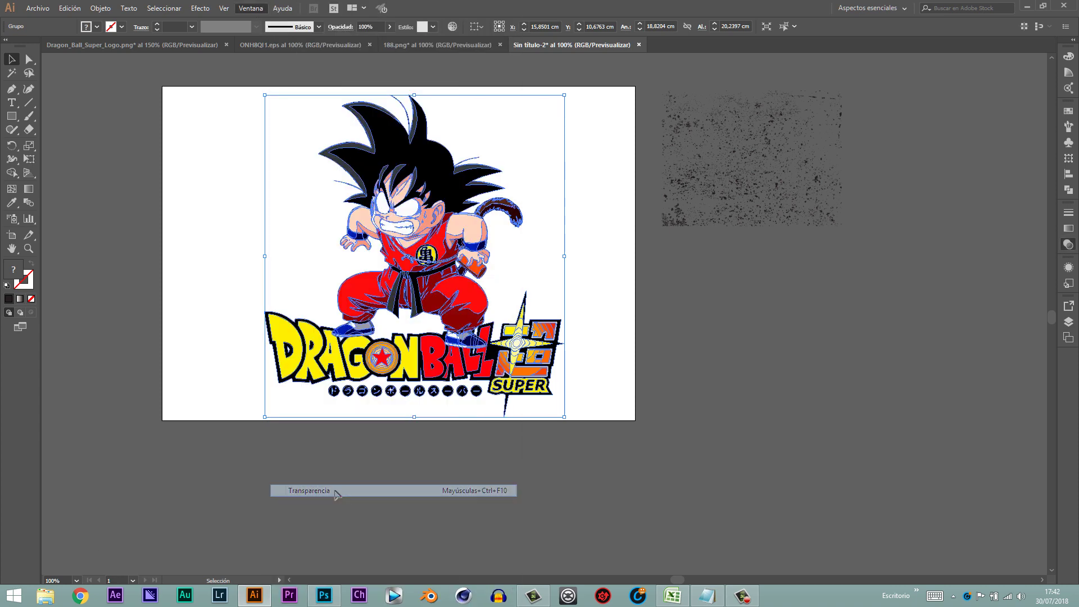
left_click(1067, 245)
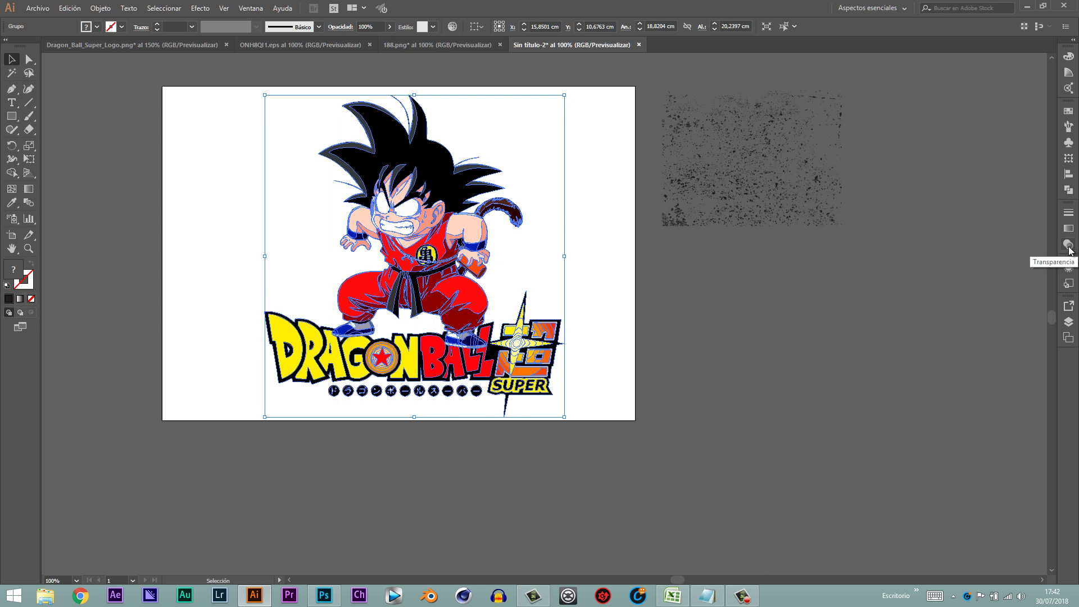
left_click(1068, 246)
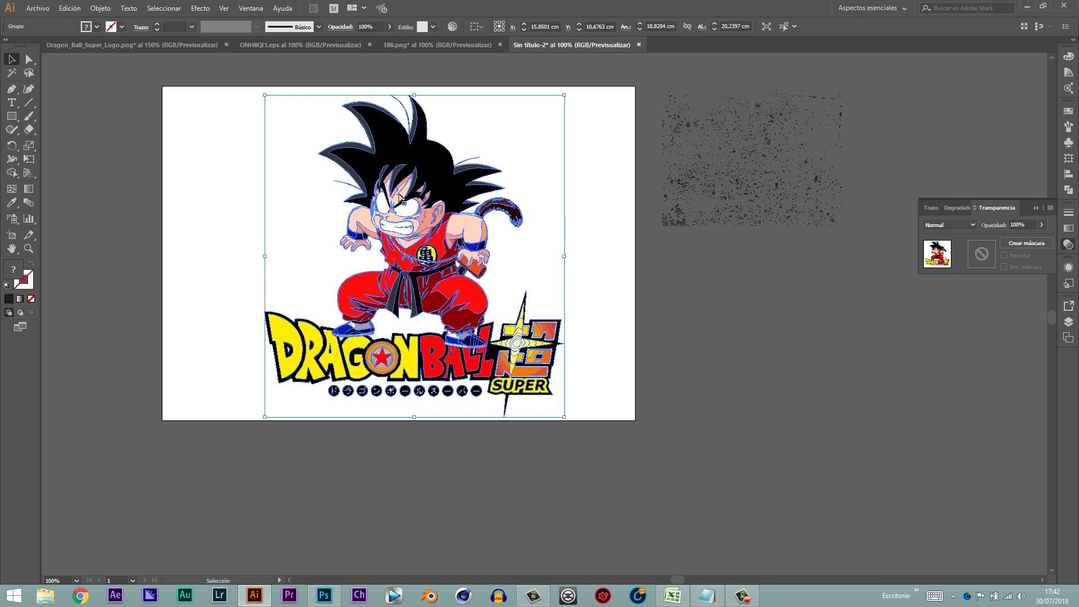
left_click_drag(444, 164, 448, 166)
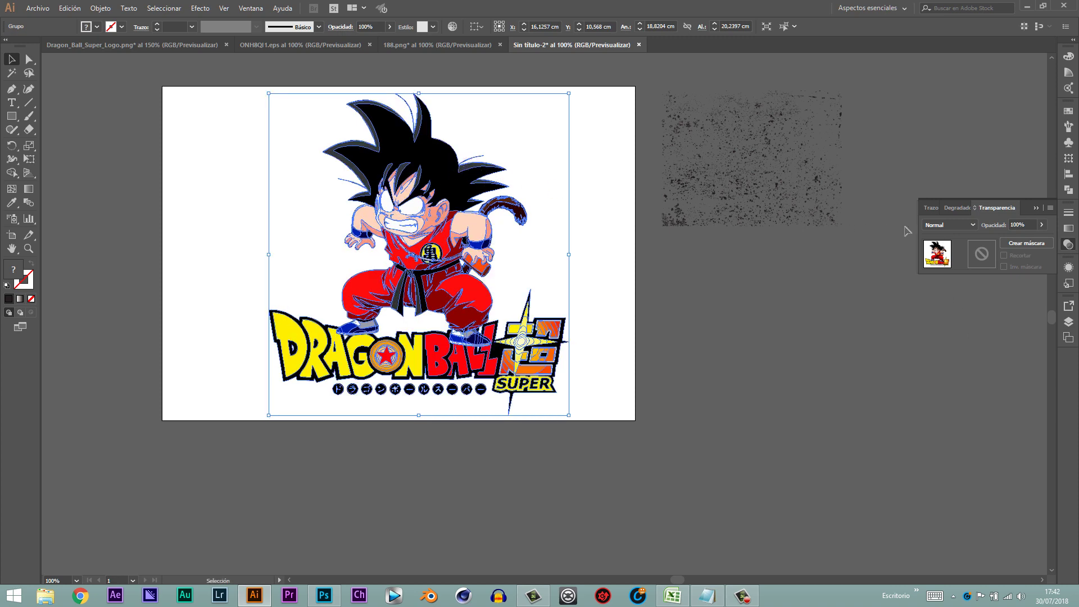
Make an opacity mask on the Goku-and-logo group and paste the grunge texture into it.
left_click(1032, 243)
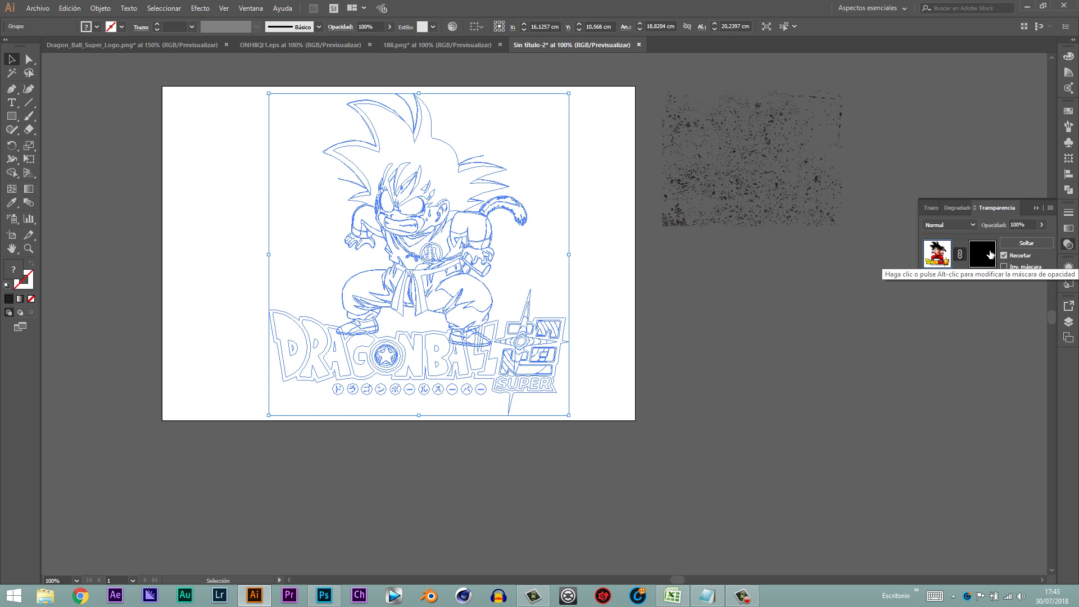
left_click(991, 255)
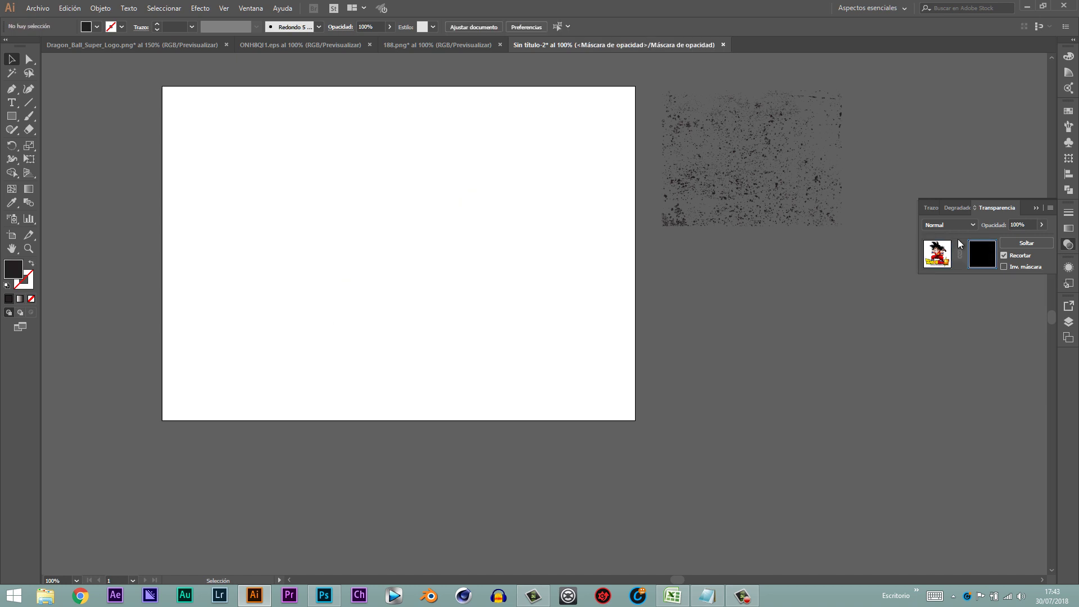
key("ctrl+v")
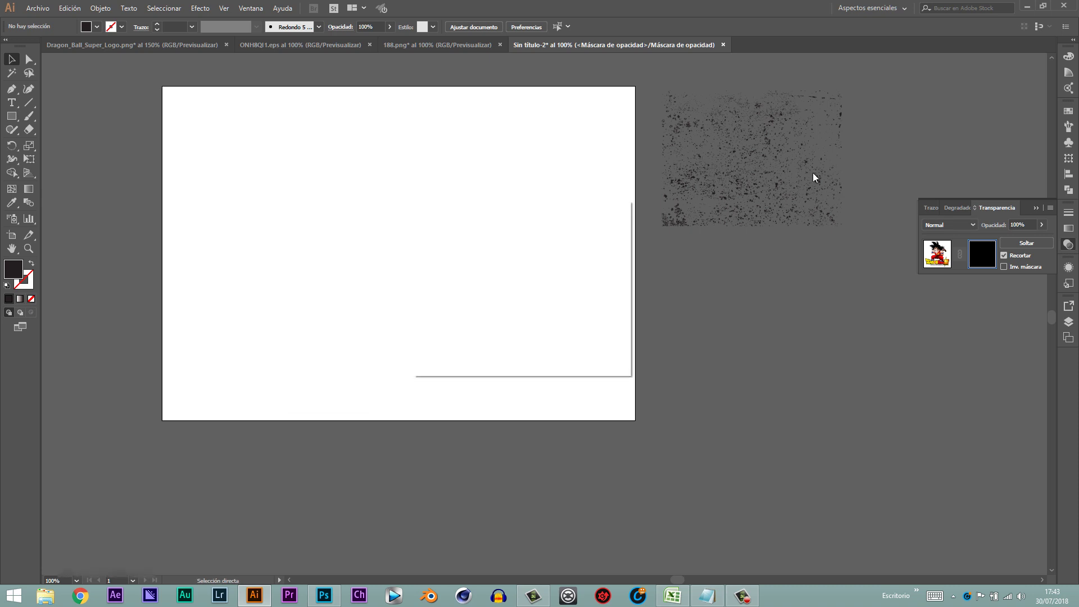
Enlarge the mask's grunge texture to about 26 × 20 cm and position it across the artboard.
left_click(538, 348)
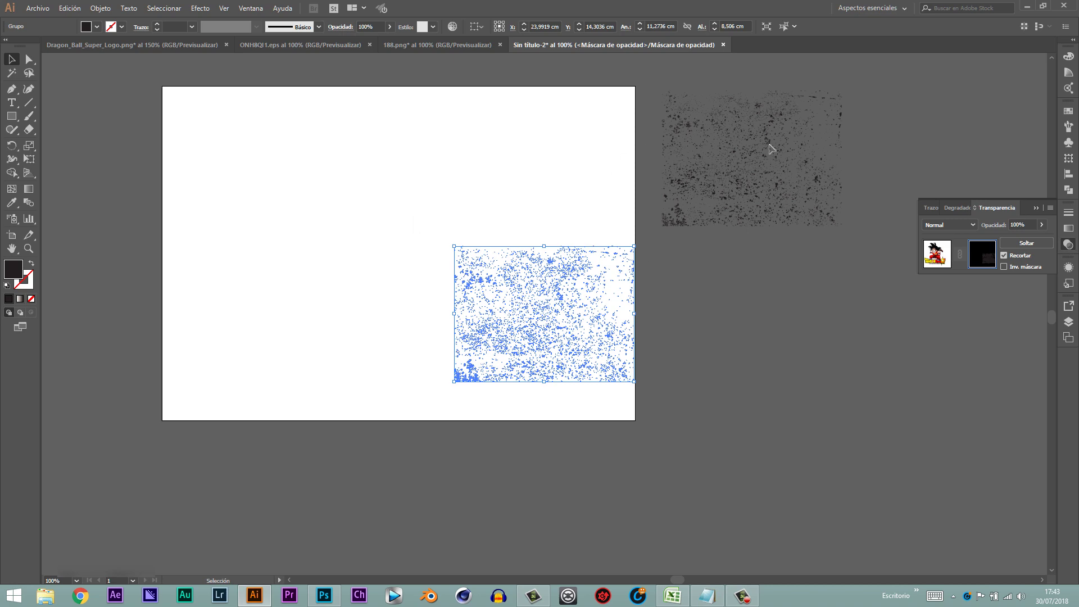
mouse_move(569, 305)
left_mouse_down()
mouse_move(430, 189)
mouse_move(482, 187)
mouse_move(308, 164)
mouse_move(276, 176)
left_mouse_up()
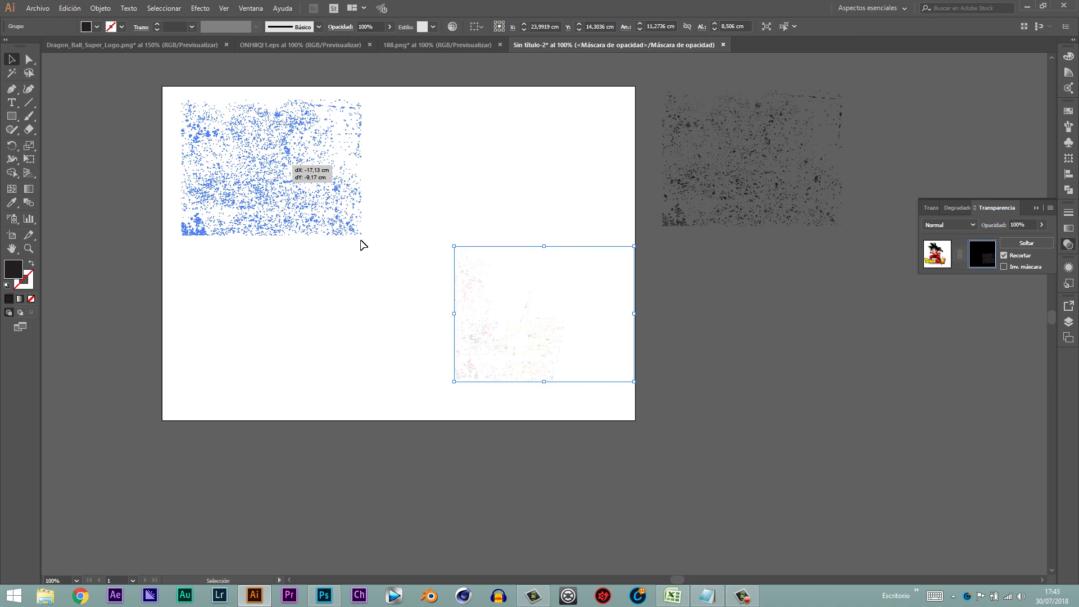
mouse_move(363, 245)
left_mouse_down()
mouse_move(362, 235)
mouse_move(557, 347)
mouse_move(622, 393)
mouse_move(632, 405)
mouse_move(622, 412)
left_mouse_up()
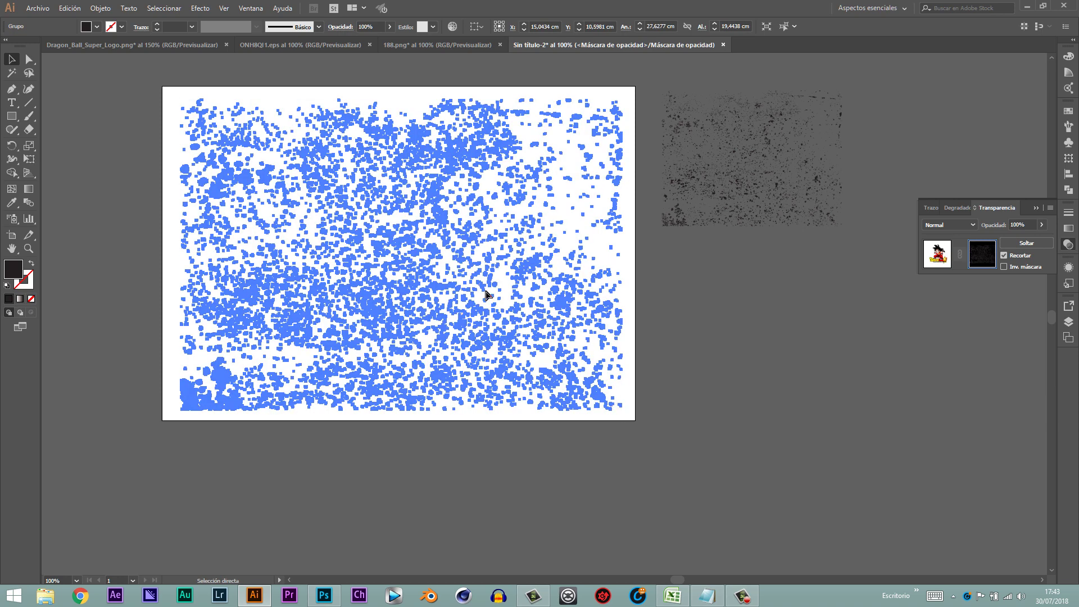
key("ctrl+z")
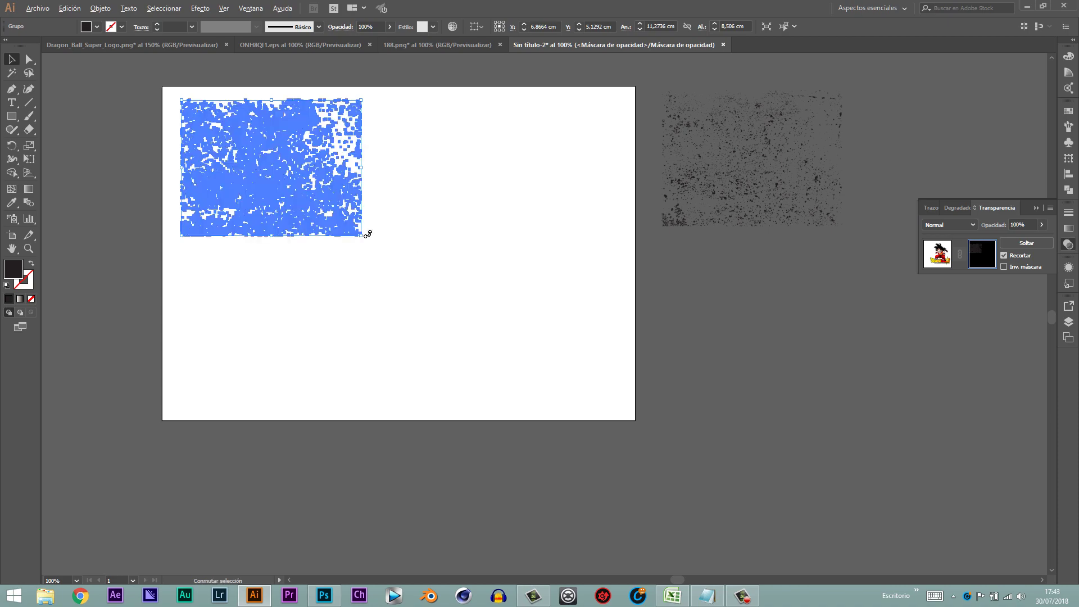
mouse_move(361, 236)
left_mouse_down()
mouse_move(513, 315)
mouse_move(462, 286)
left_mouse_up()
left_click_drag(293, 183, 414, 265)
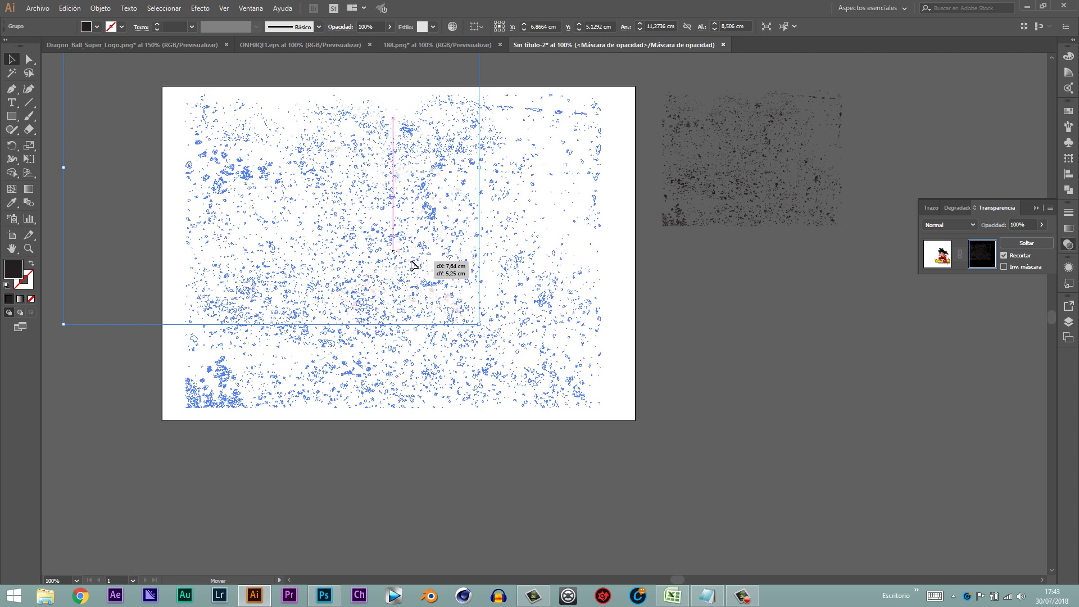
left_click_drag(390, 227, 390, 227)
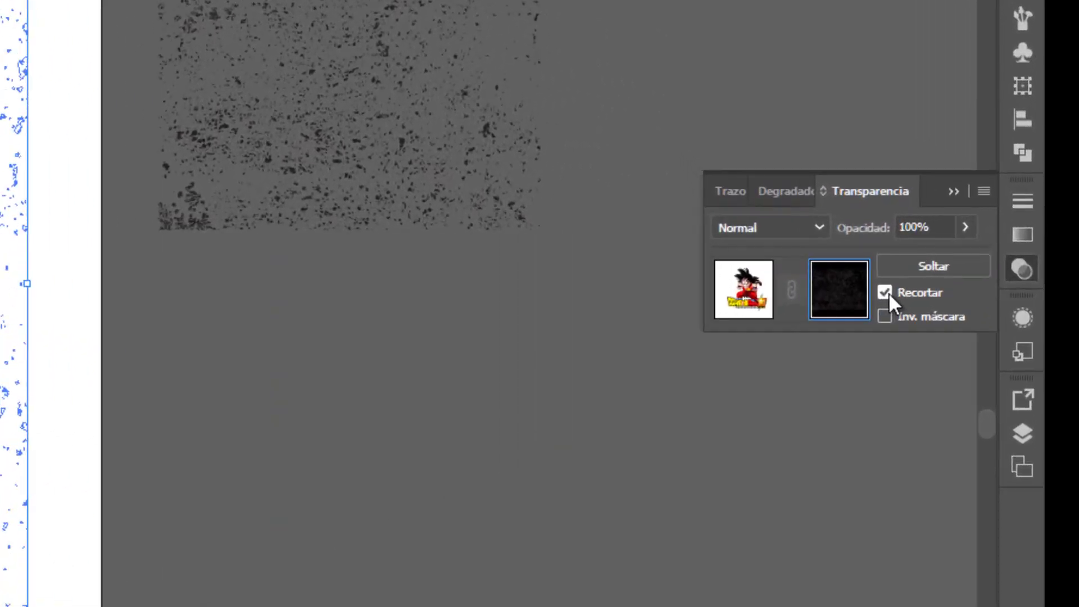
Turn off Clip in the Transparency panel so Goku shows through the grunge mask.
left_click(925, 280)
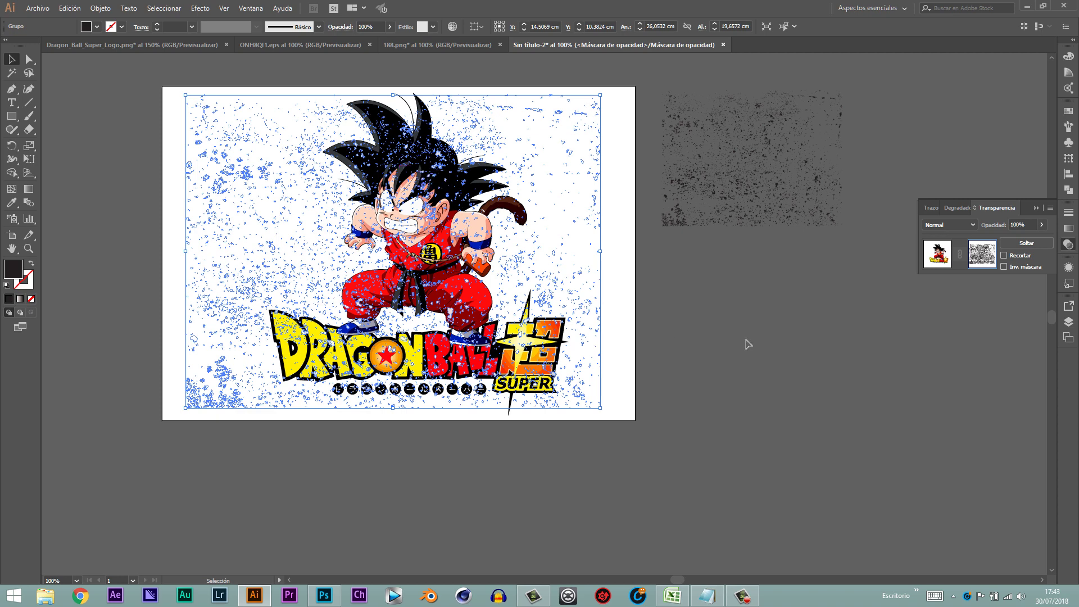
left_click(747, 341)
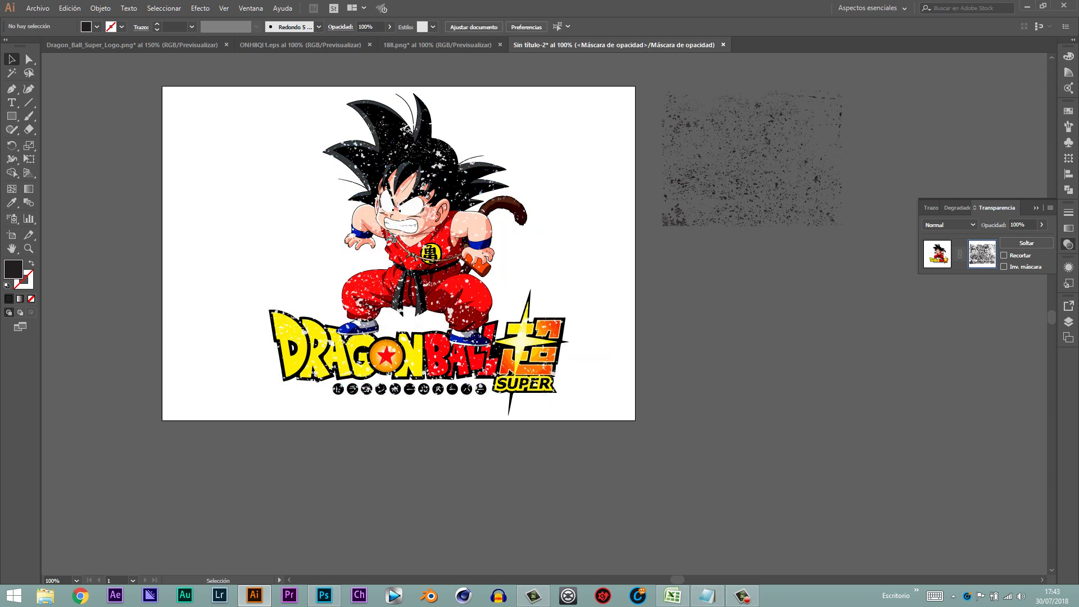
mouse_move(433, 210)
left_mouse_down()
mouse_move(442, 220)
mouse_move(458, 204)
mouse_move(443, 209)
left_mouse_up()
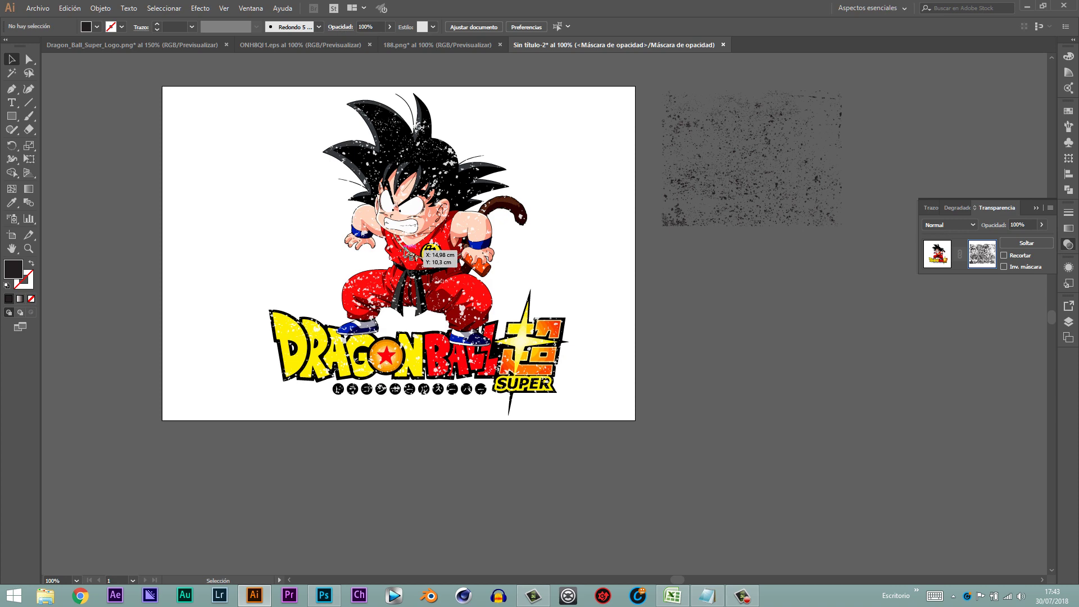
Zoom and pan around the artboard to inspect the white distressed speckles across Goku and the logo.
scroll(406, 251, "up", 1)
scroll(420, 258, "up", 1)
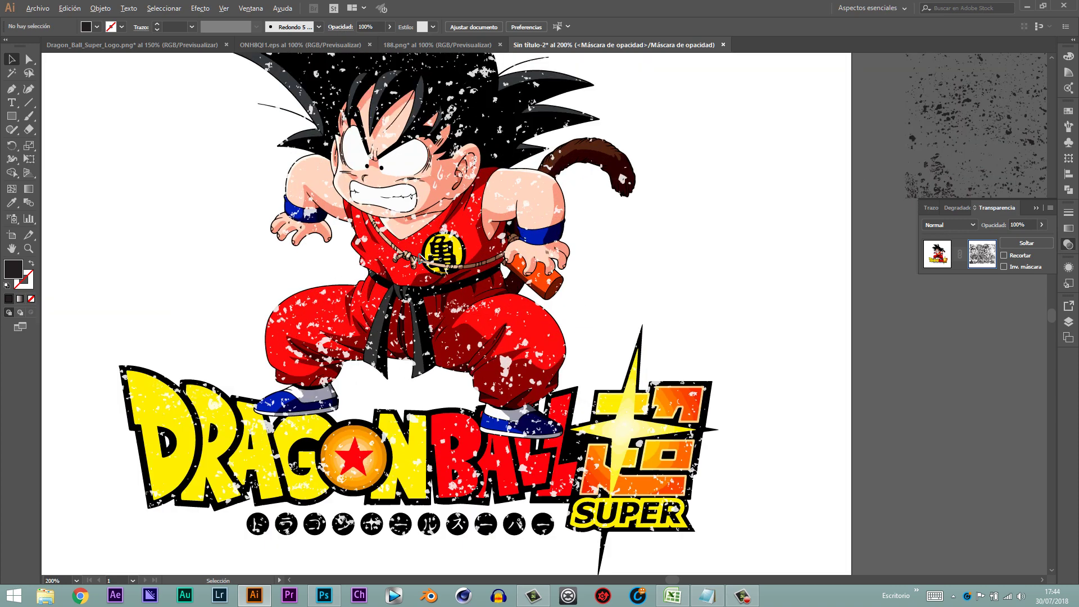
scroll(421, 257, "up", 1)
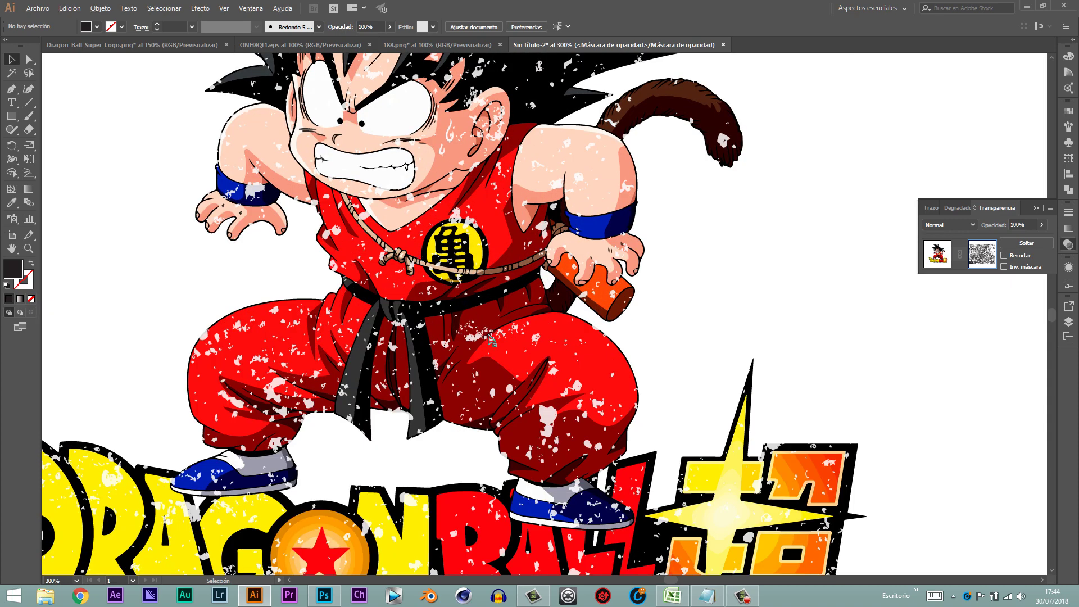
scroll(692, 363, "down", 2)
scroll(692, 363, "down", 2)
scroll(692, 365, "up", 4)
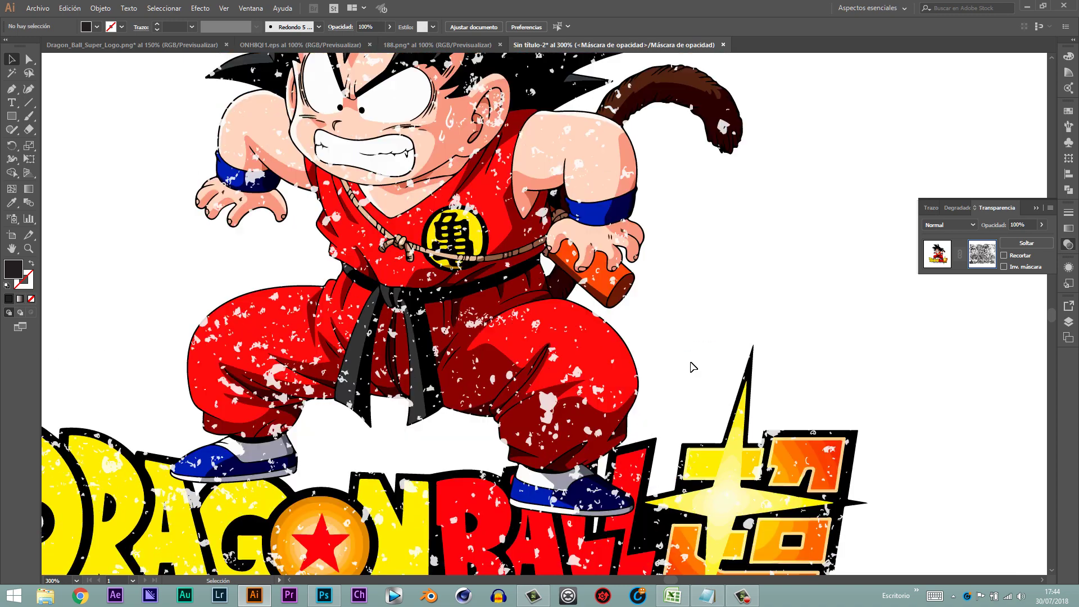
scroll(675, 338, "up", 3)
scroll(655, 309, "up", 3)
scroll(652, 309, "up", 1)
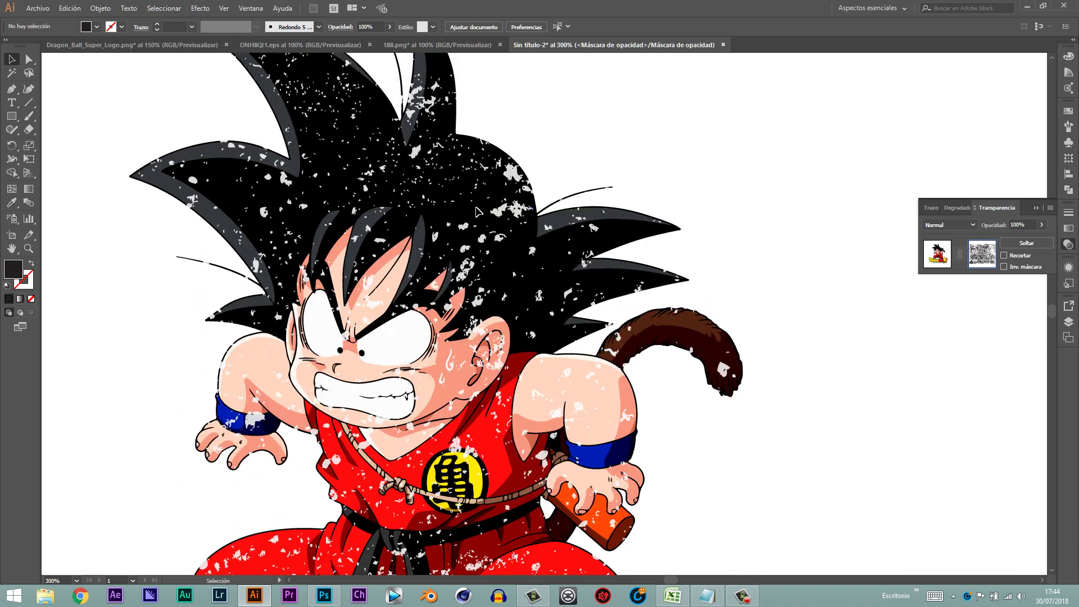
scroll(372, 191, "up", 2)
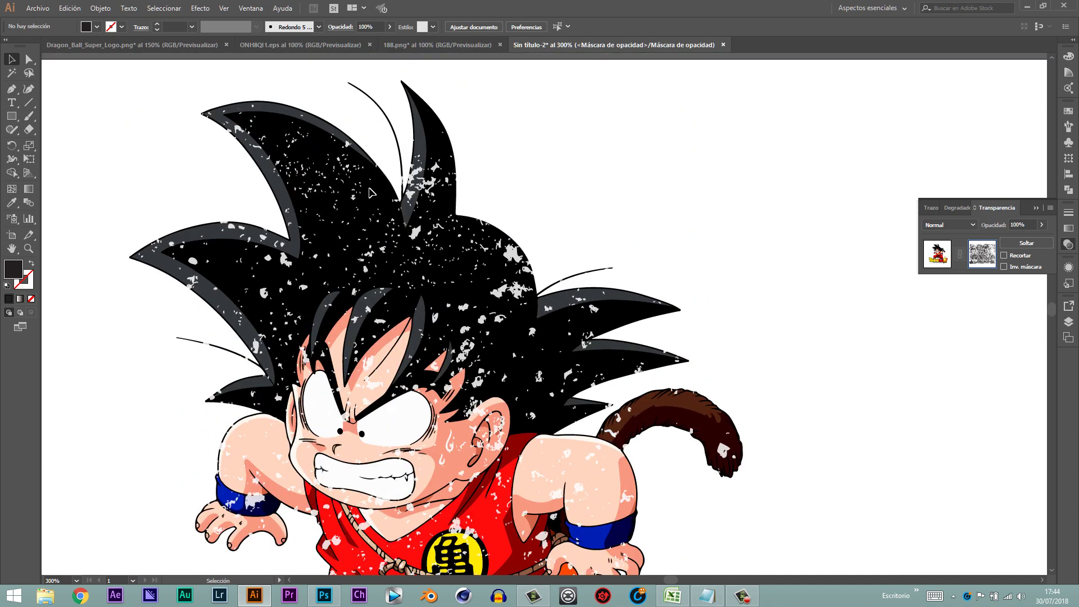
scroll(393, 304, "down", 2)
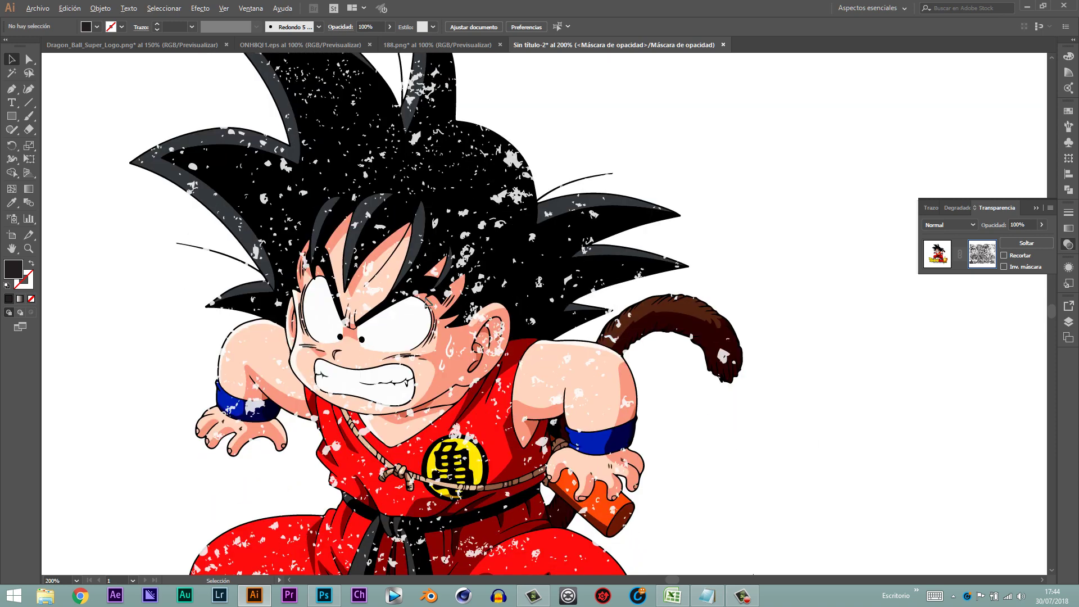
key("ctrl+minus")
key("ctrl+minus")
key("ctrl+minus")
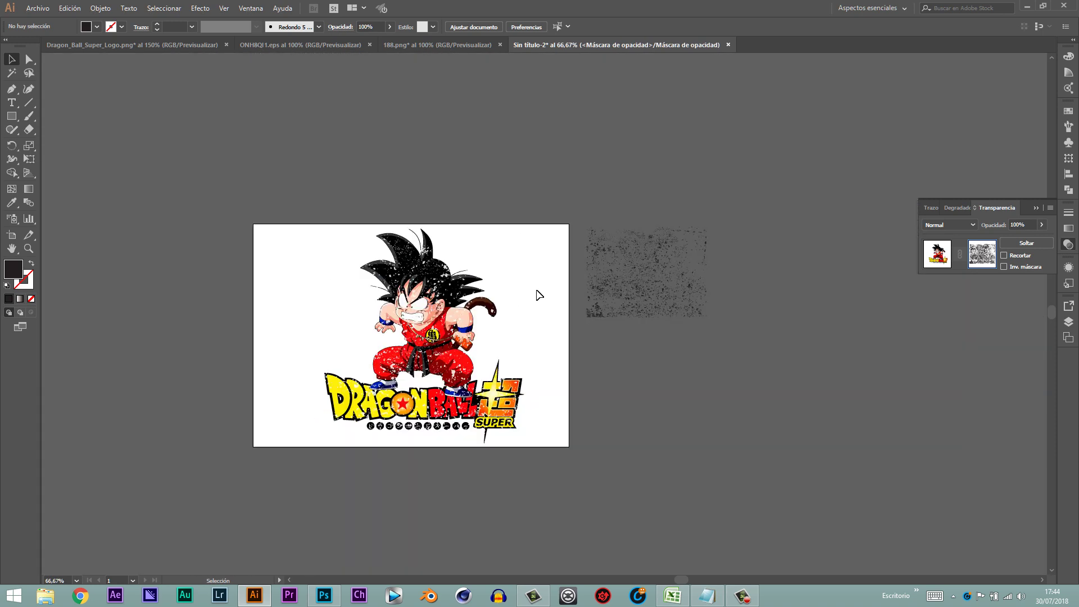
scroll(413, 325, "up", 2)
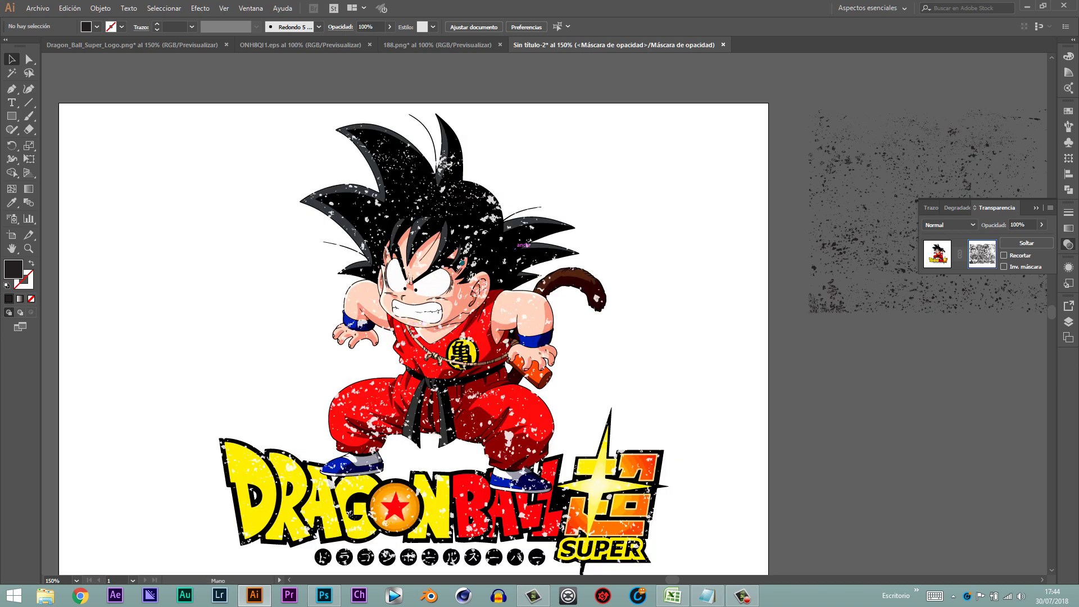
left_click_drag(523, 245, 576, 203)
left_click_drag(489, 235, 514, 245)
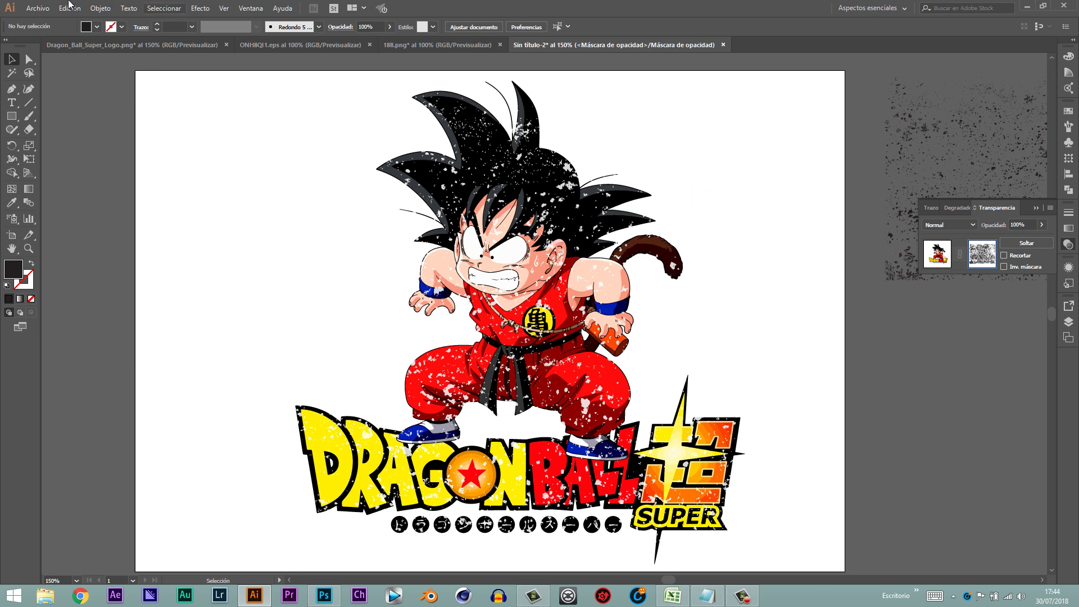
left_click(38, 9)
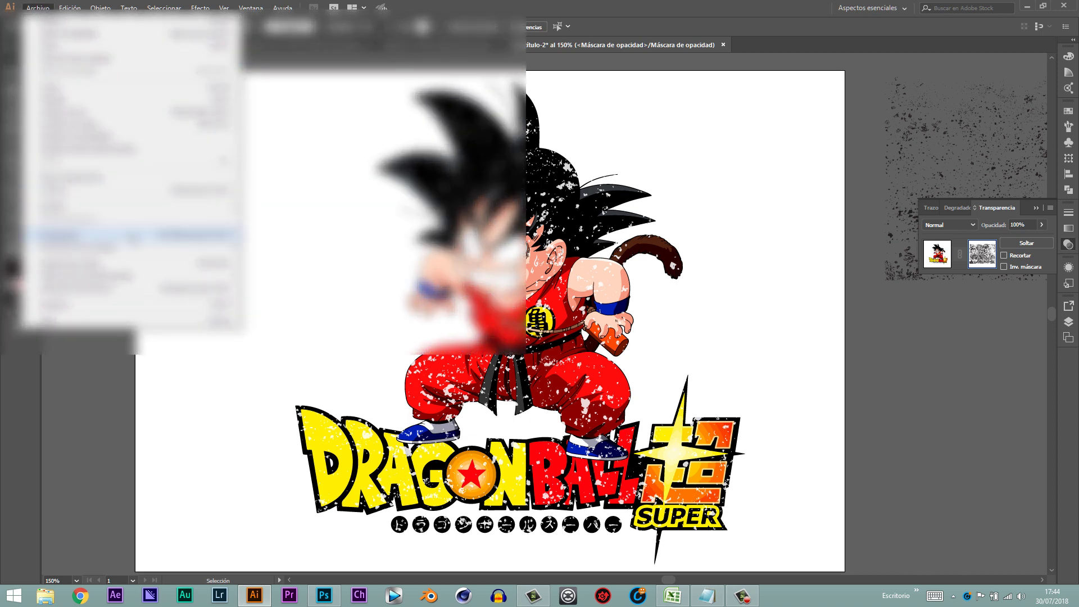
Export the distressed artwork as an image, overwriting the existing export file.
left_click(447, 220)
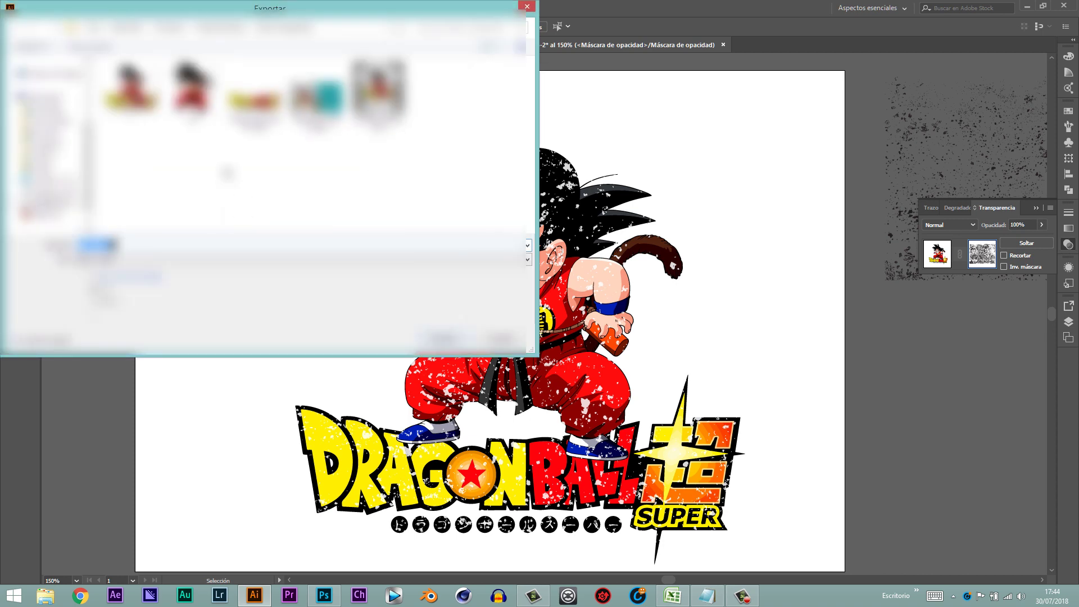
left_click(132, 89)
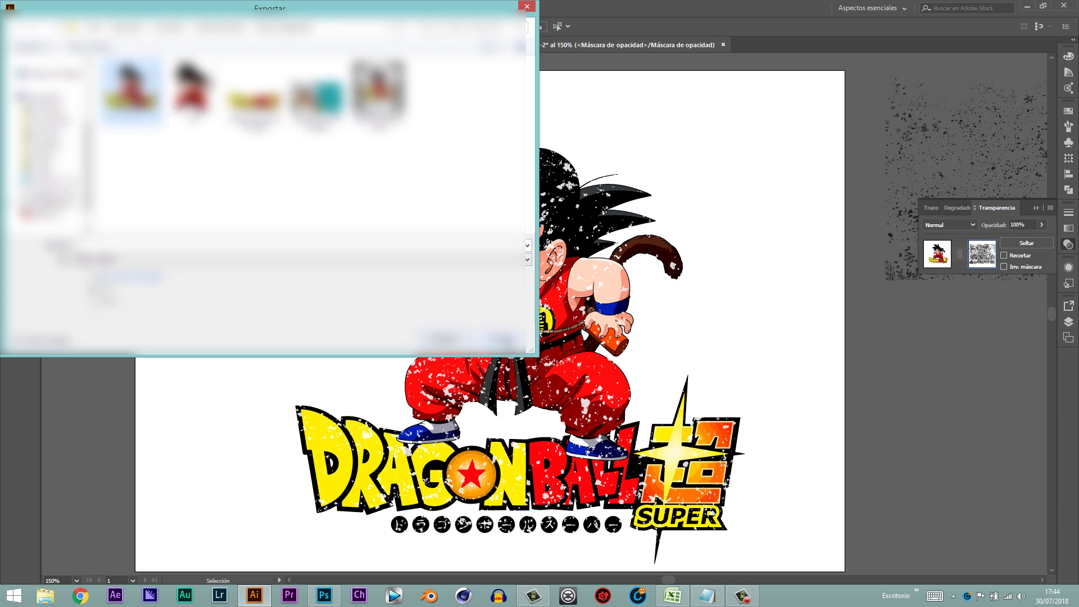
left_click(508, 341)
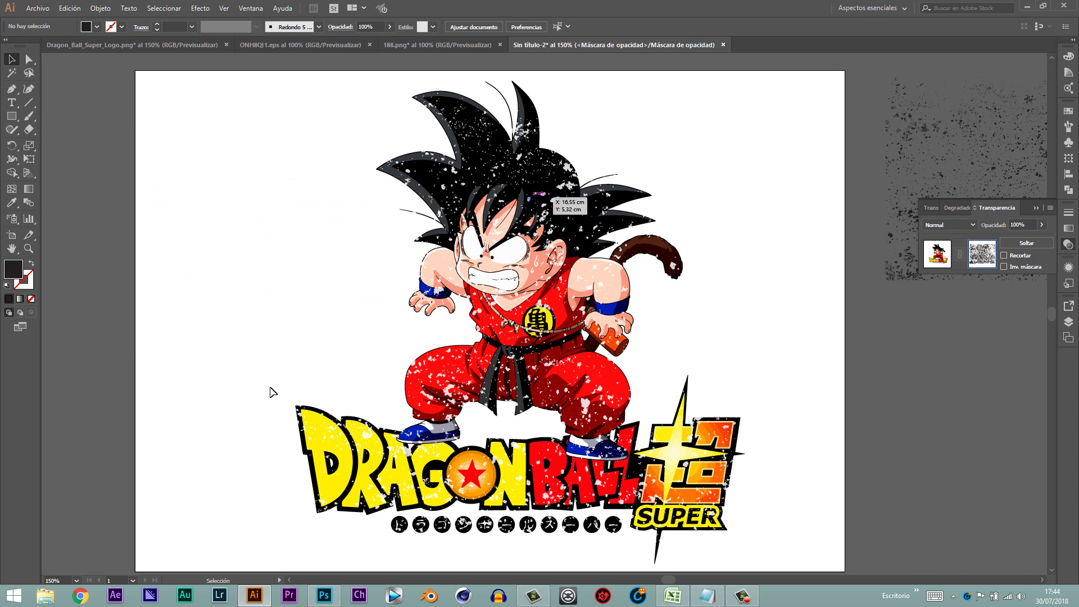
mouse_move(324, 596)
left_click(330, 600)
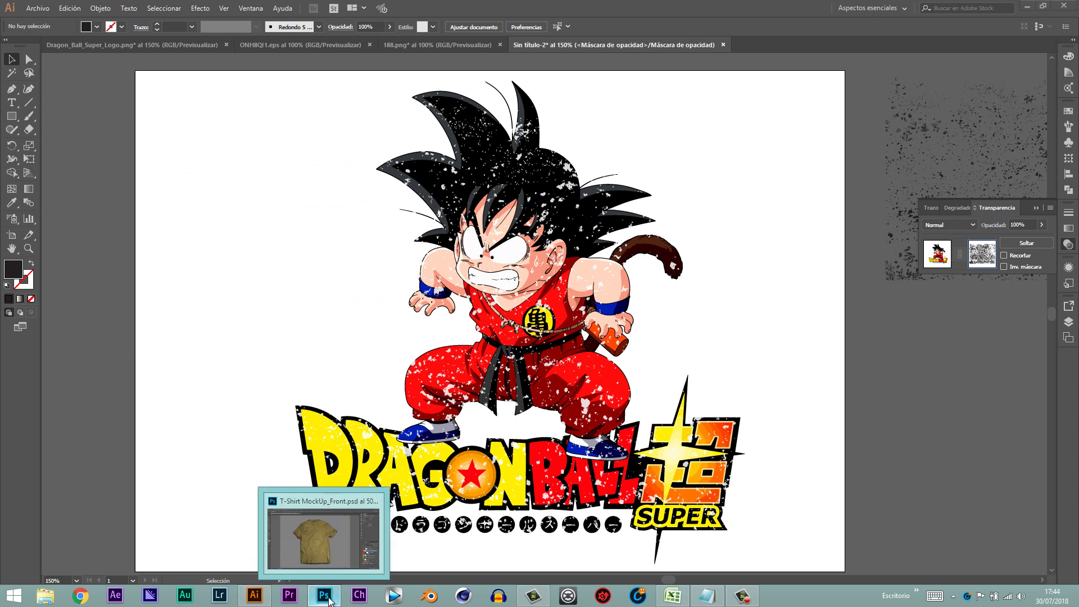
Open the Bagde.psb design smart object from the t-shirt mockup, accepting its embedded colour profile.
left_click(324, 598)
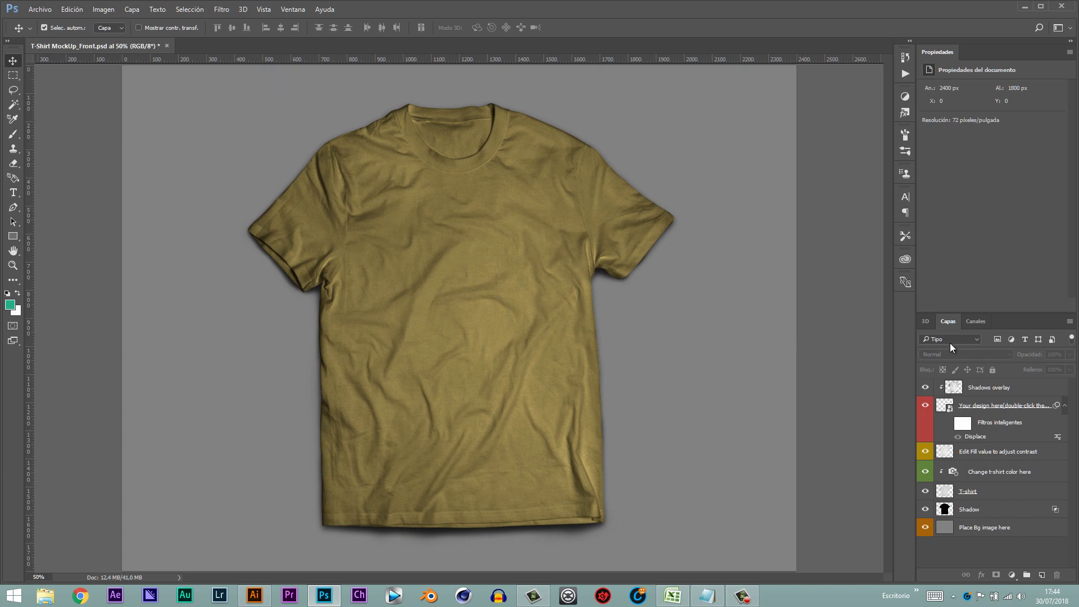
double_click(949, 409)
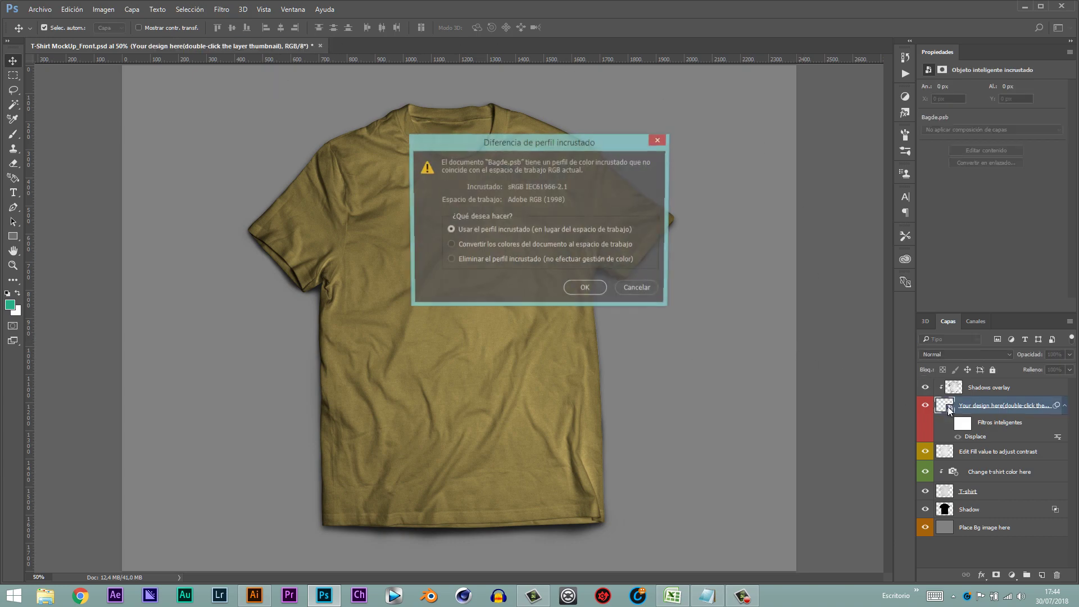
left_click(584, 291)
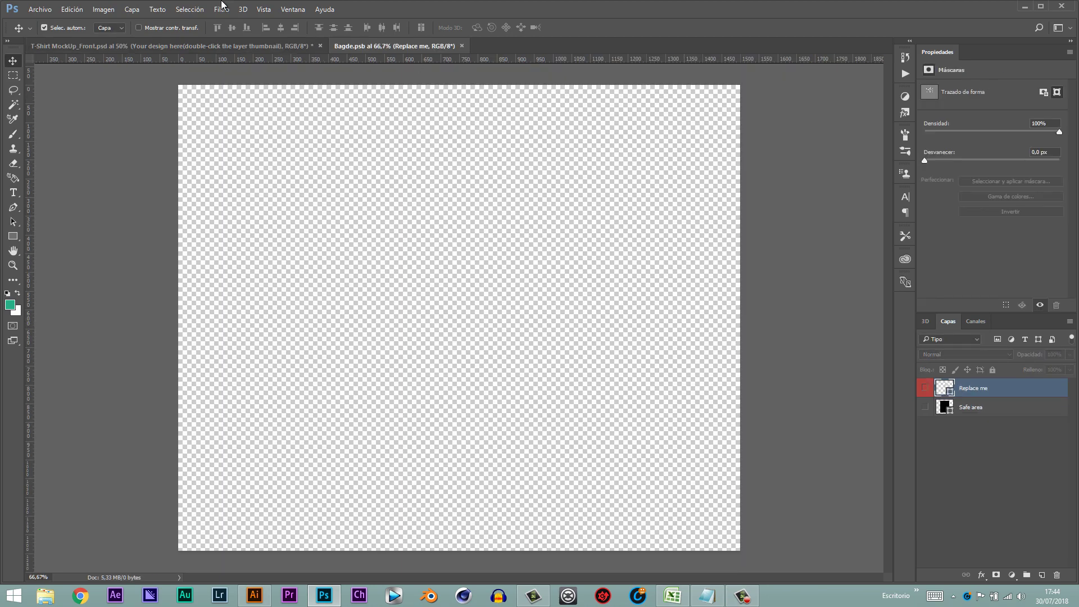
Place the exported grunge Goku PNG into Bagde.psb, then save it back to the mockup.
left_click(49, 12)
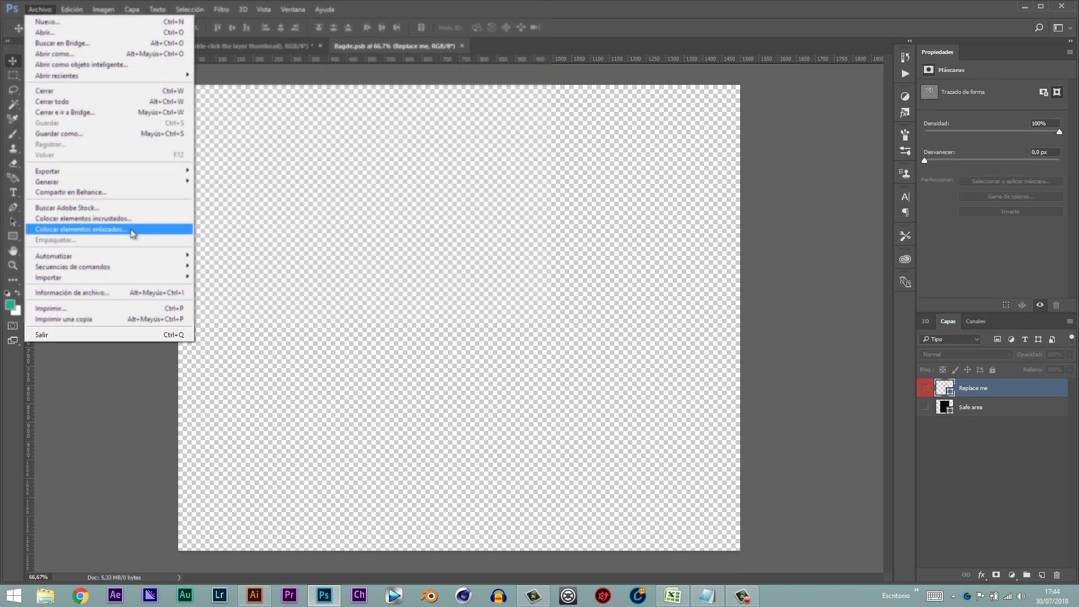
left_click(73, 218)
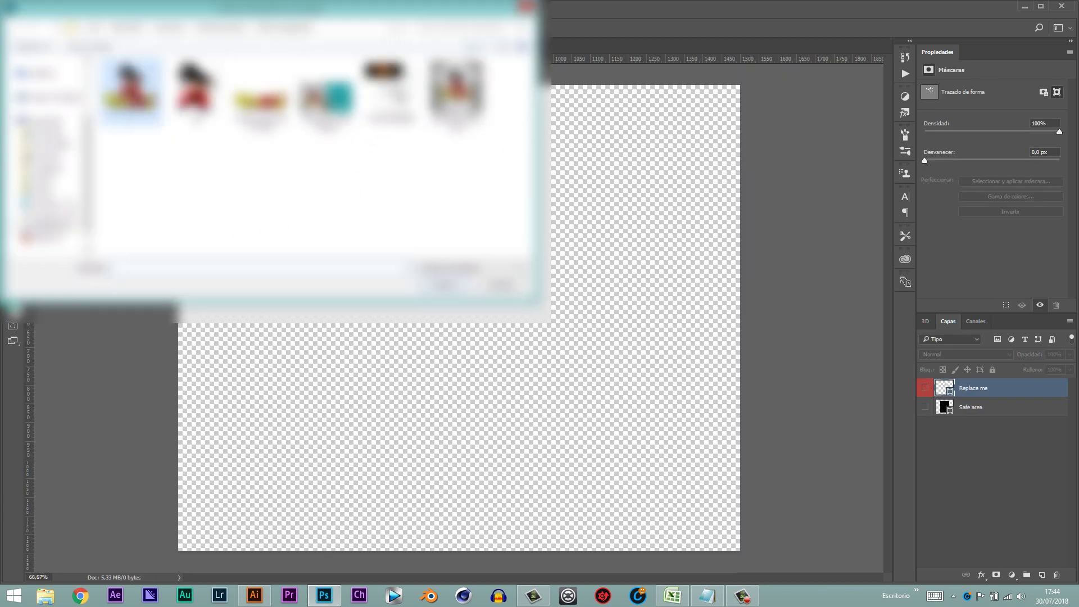
left_click(444, 284)
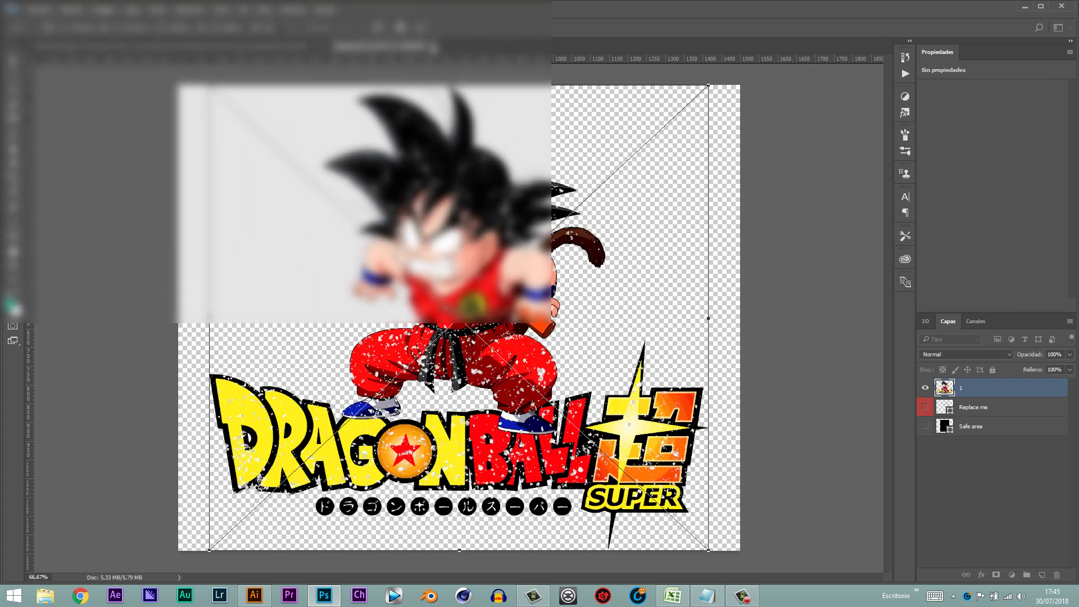
left_click(423, 28)
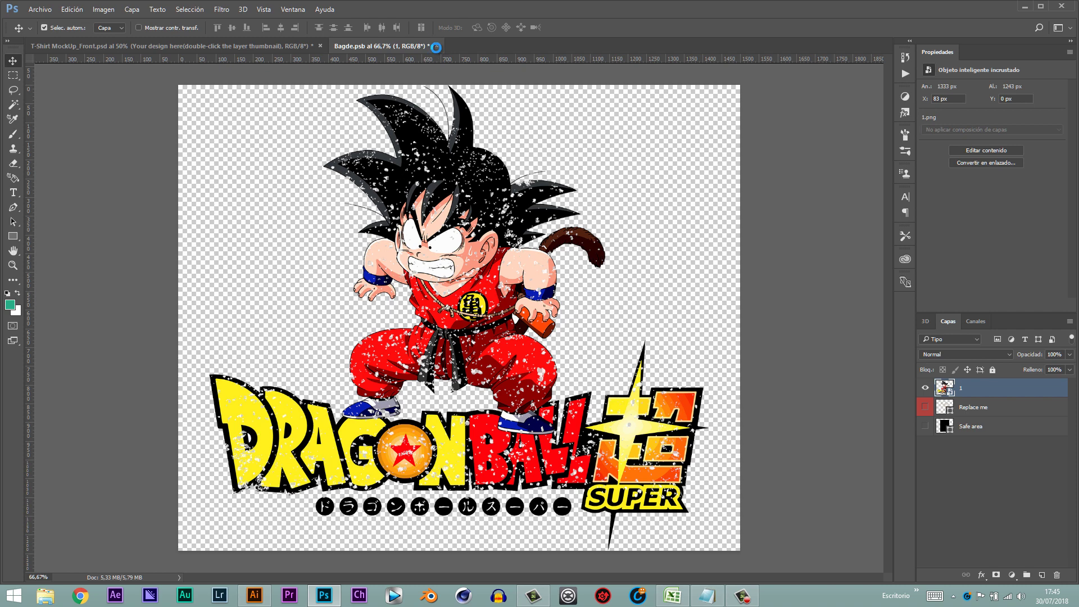
key("Return")
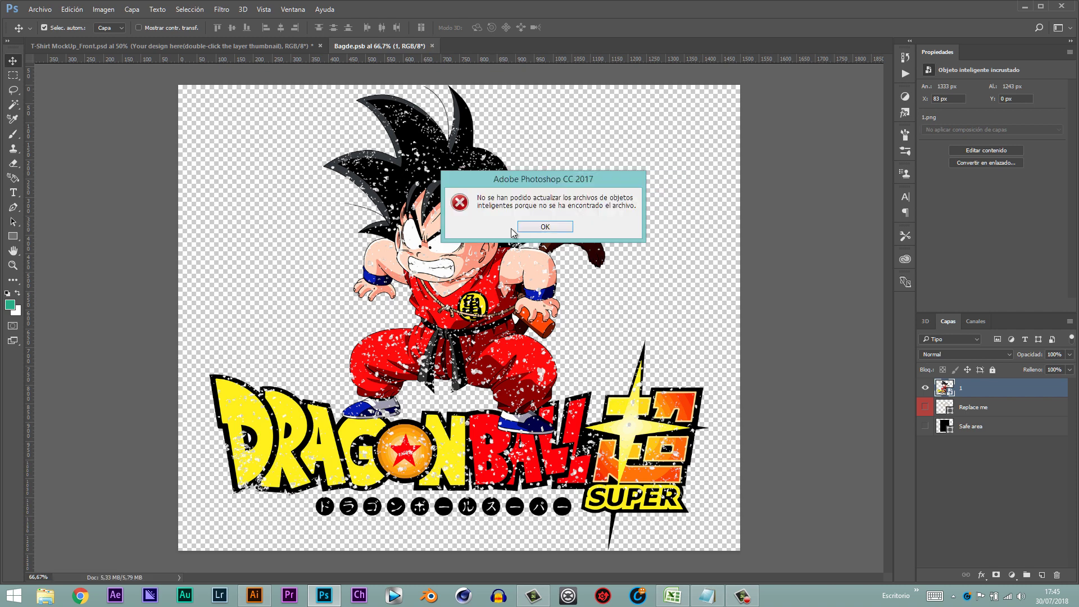
left_click(540, 227)
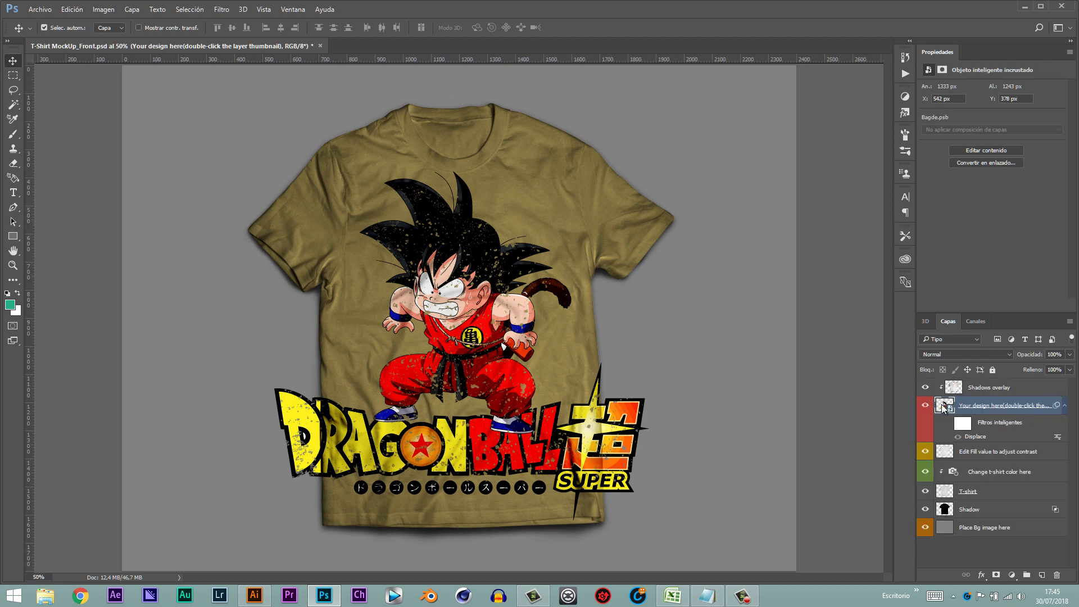
Scale the Goku artwork in Bagde.psb down to about 69% and save it back to the mockup.
double_click(945, 405)
left_click(586, 290)
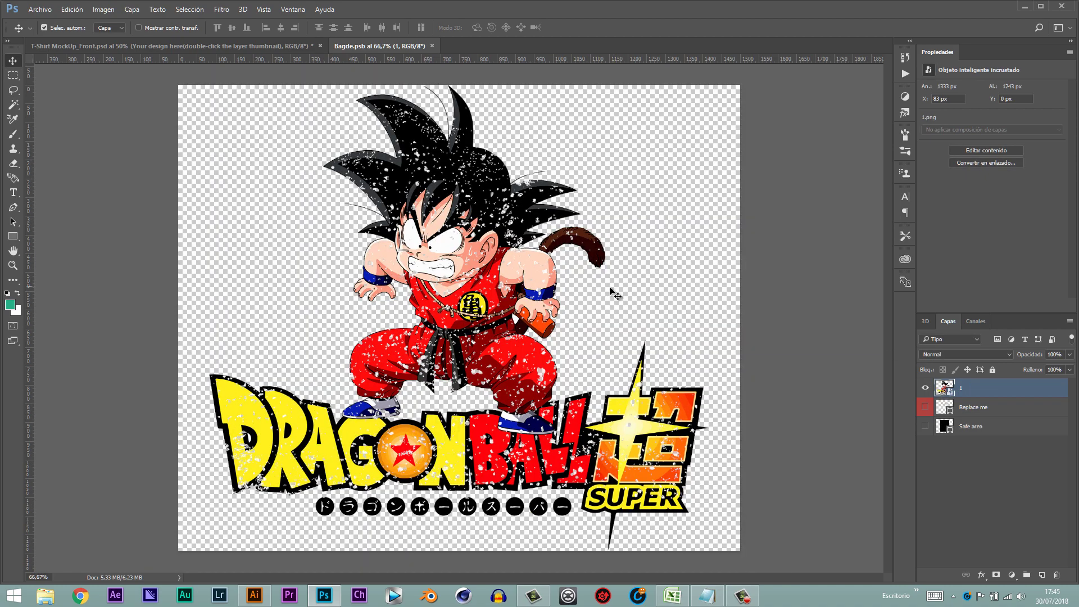
key("ctrl+t")
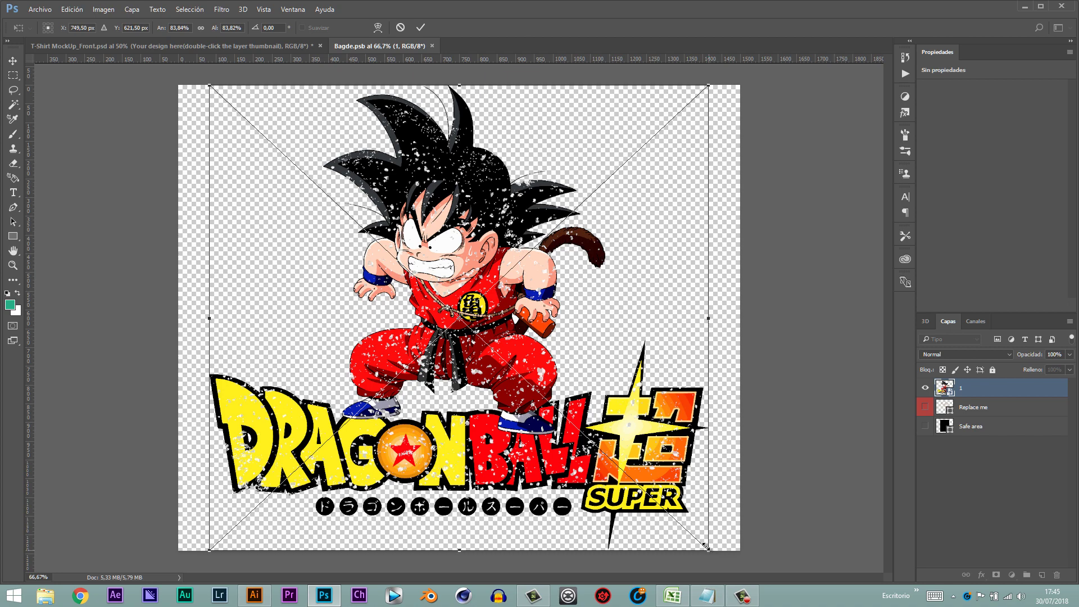
left_click_drag(707, 547, 666, 510)
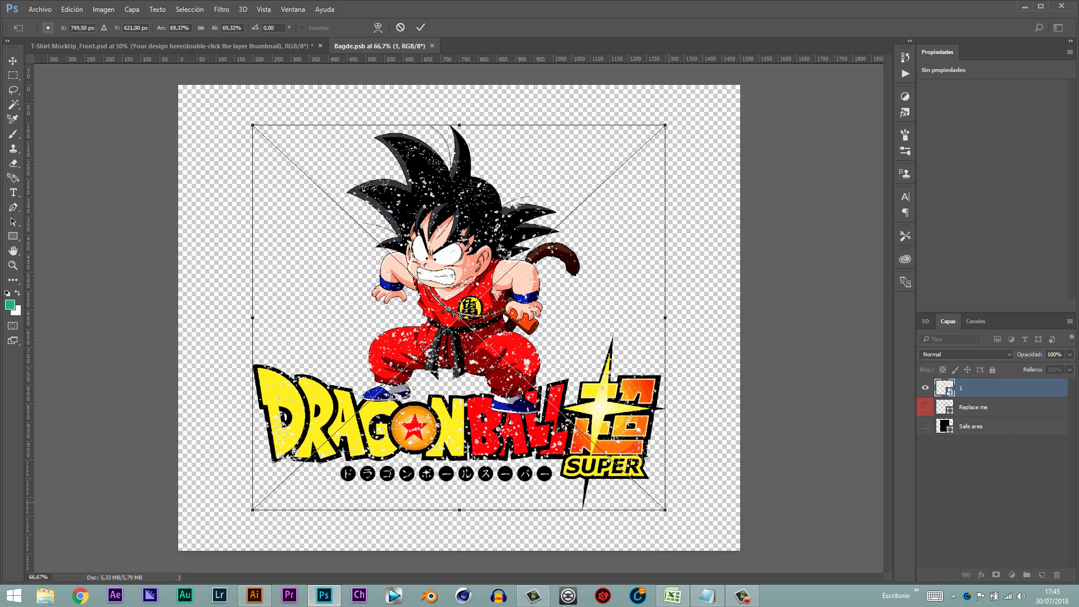
left_click(421, 27)
left_click(437, 45)
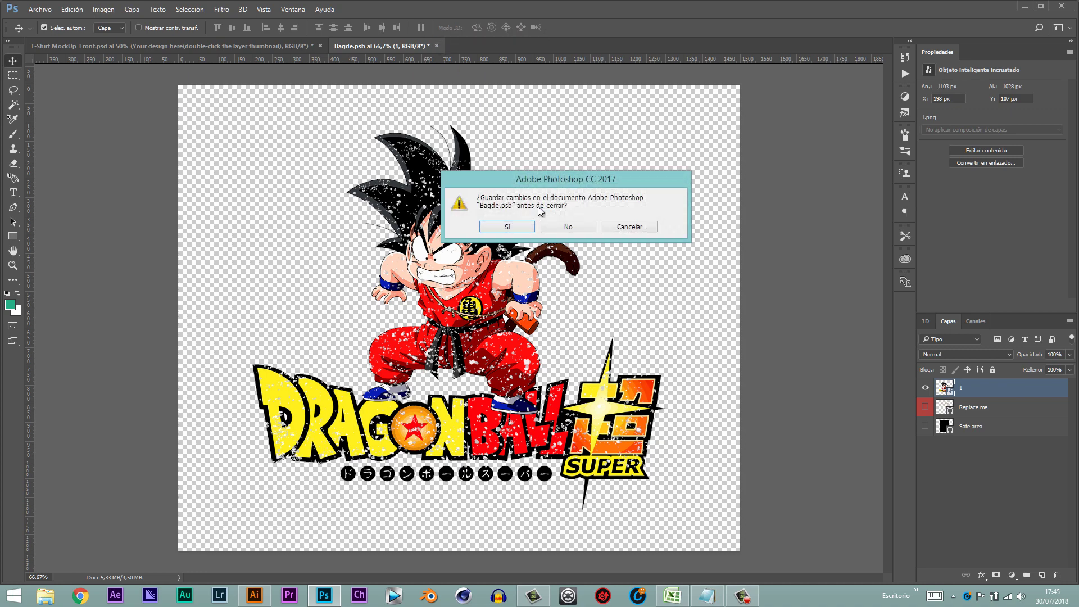
left_click(525, 228)
left_click(526, 227)
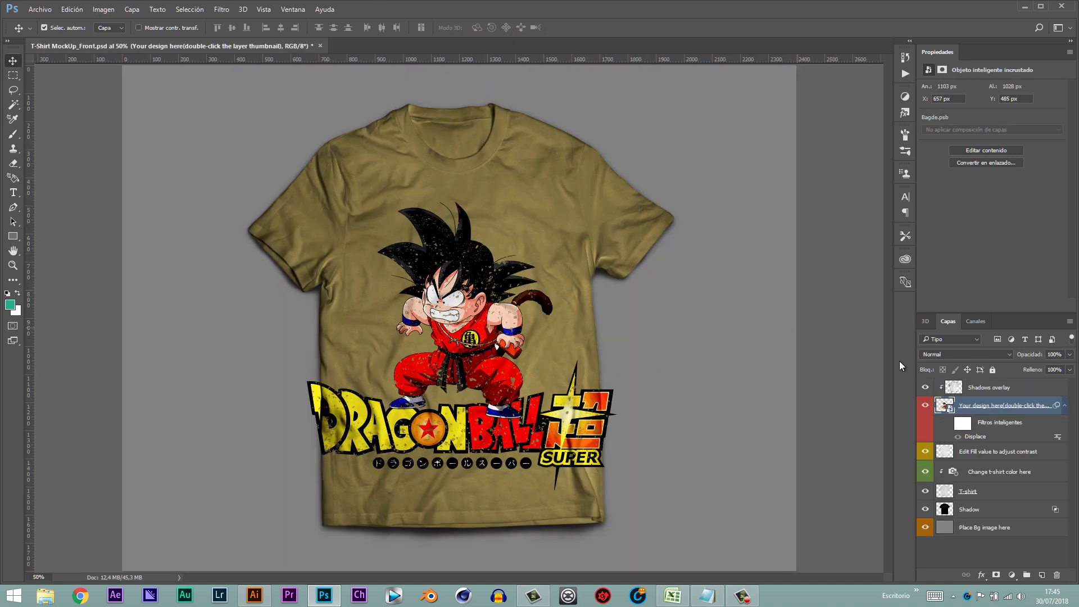
Shrink the artwork further to about 60%, move it higher, and save Bagde.psb again.
double_click(946, 407)
left_click(593, 288)
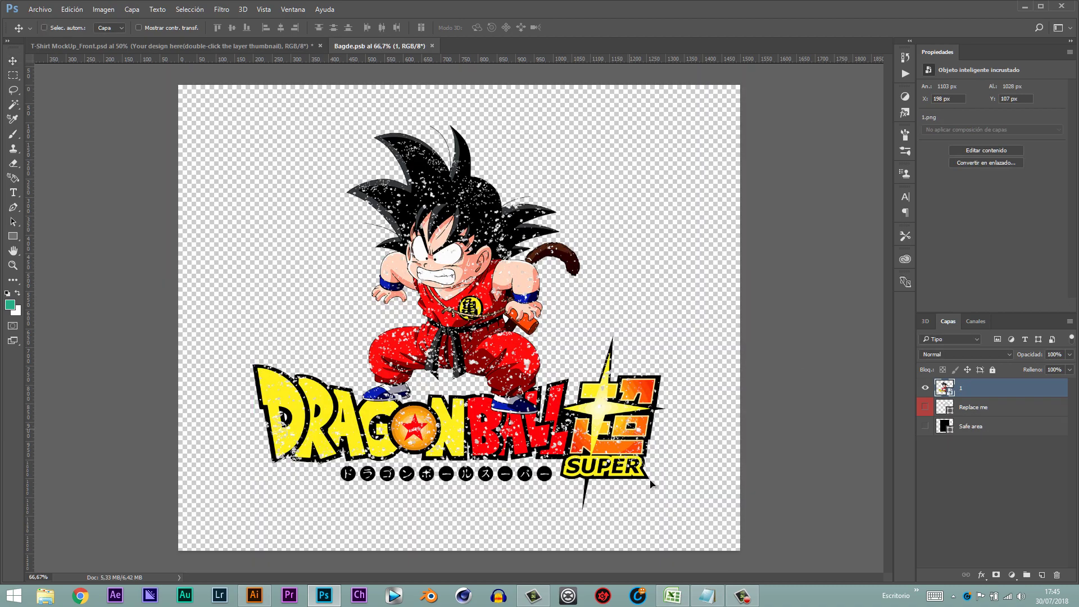
key("ctrl+t")
left_click_drag(665, 510, 637, 483)
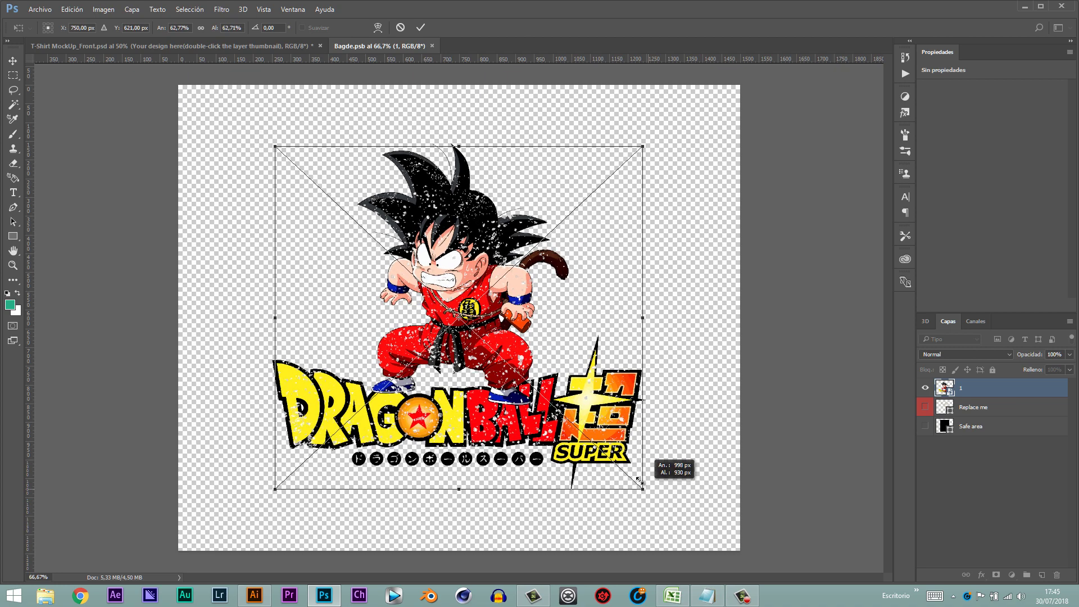
left_click_drag(478, 317, 478, 293)
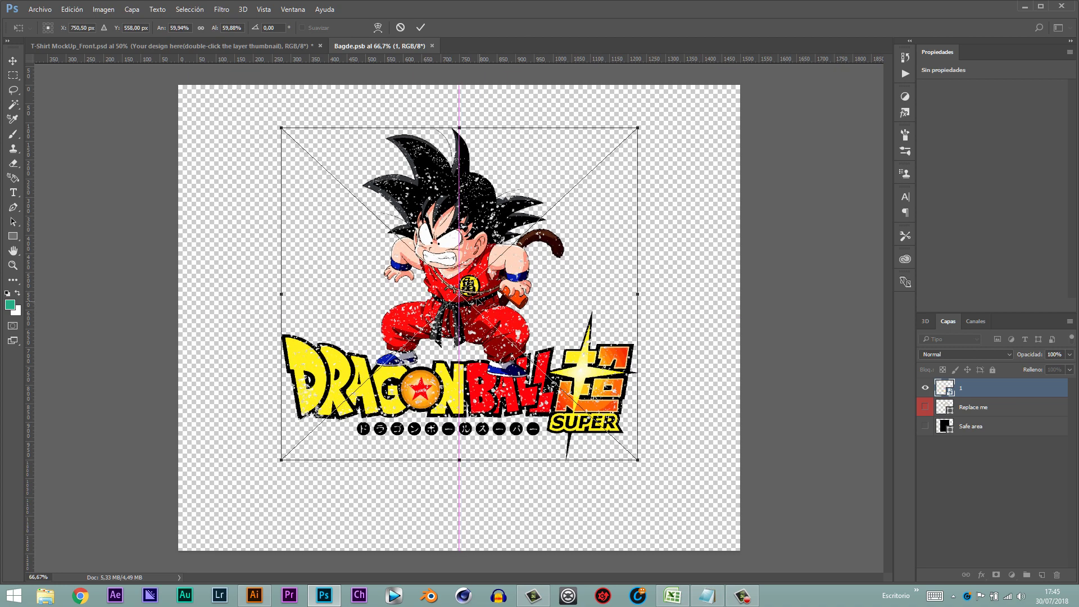
left_click(421, 27)
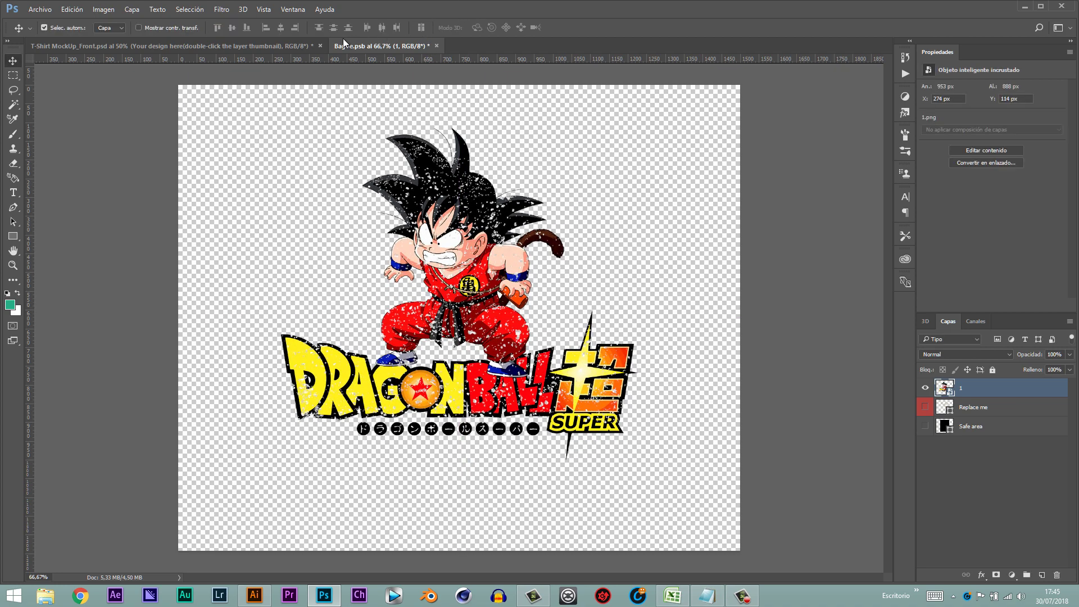
left_click(436, 46)
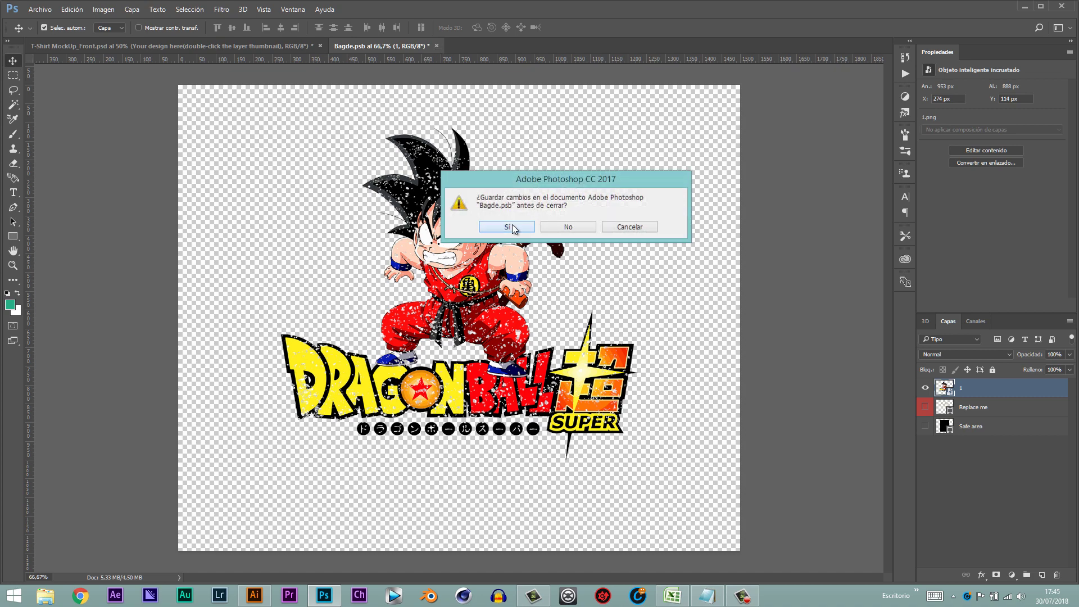
left_click(514, 227)
left_click(545, 227)
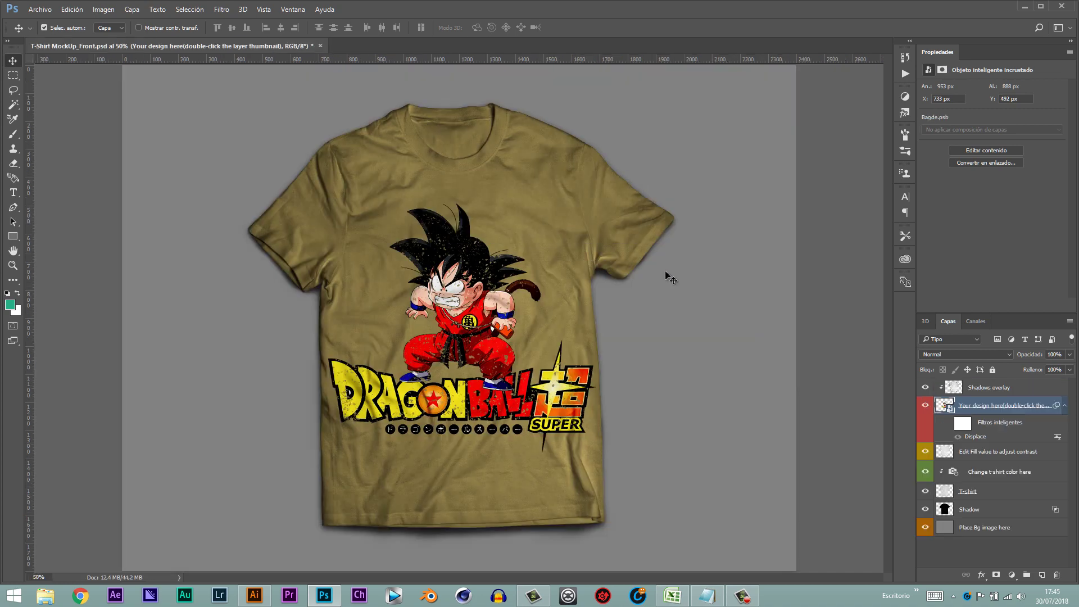
left_click(752, 308)
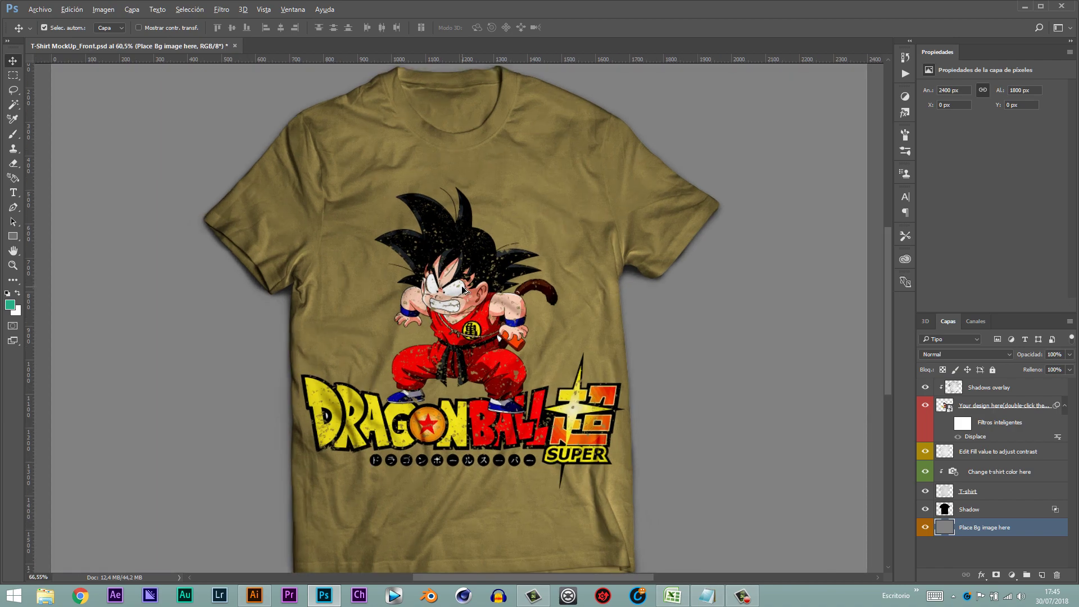
scroll(464, 290, "up", 3)
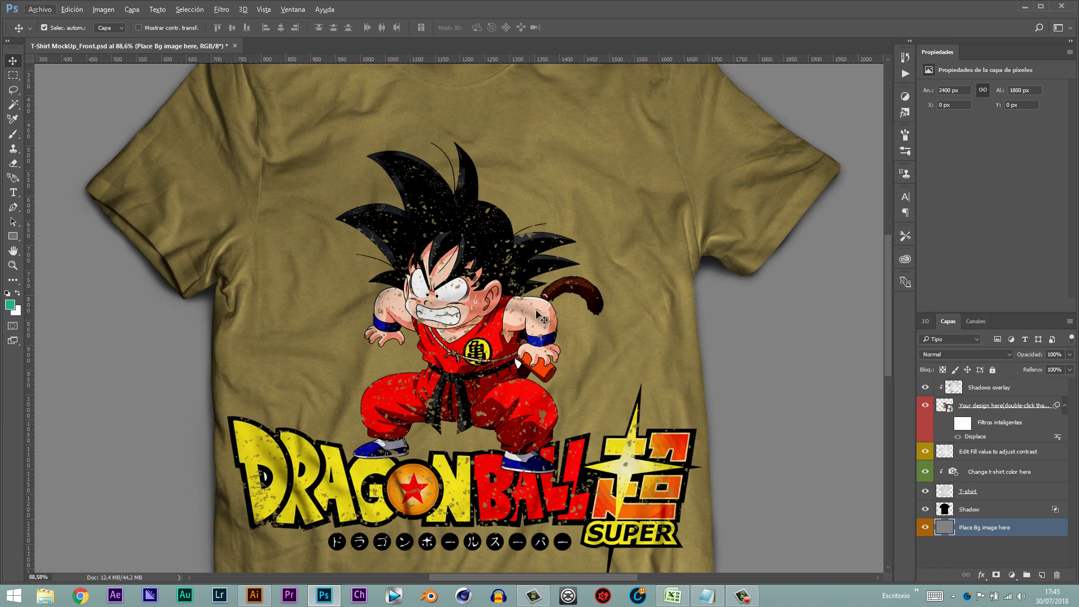
mouse_move(463, 425)
left_mouse_down()
mouse_move(457, 374)
mouse_move(470, 336)
left_mouse_up()
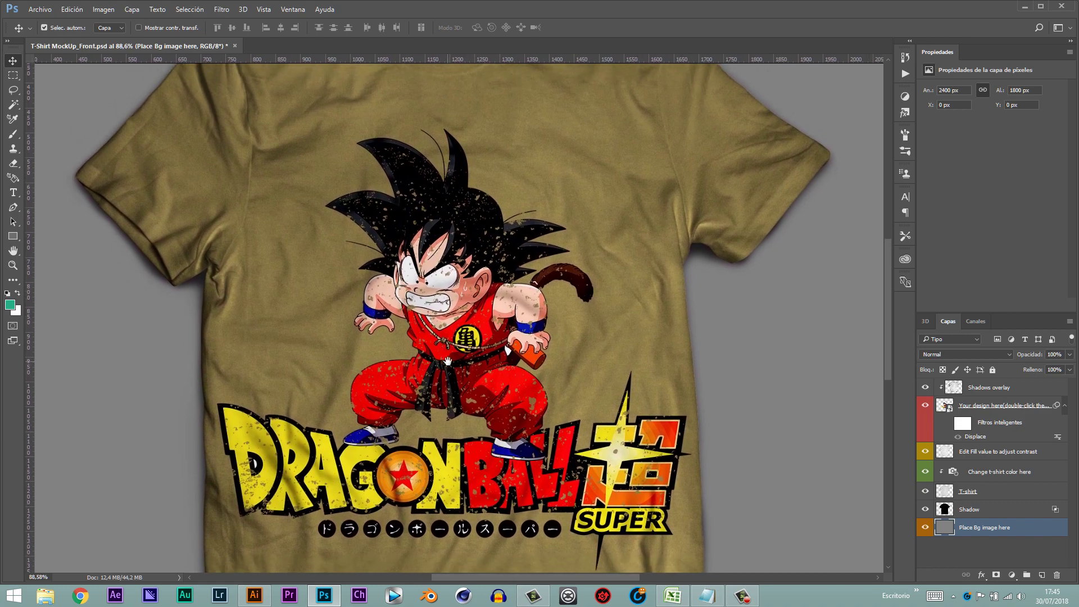
scroll(470, 337, "down", 1)
scroll(470, 336, "down", 1)
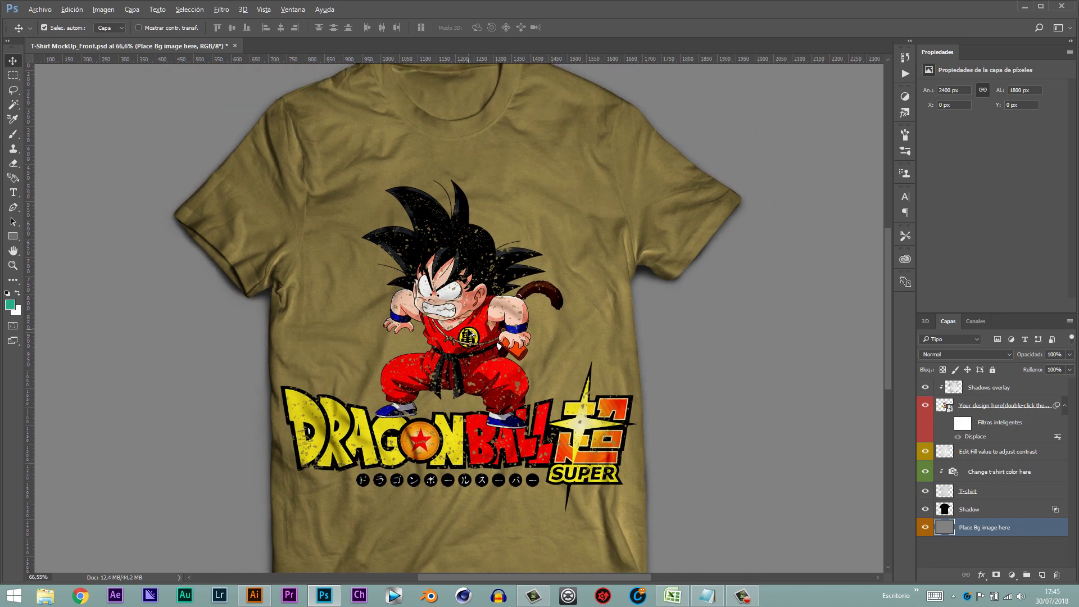
scroll(470, 336, "down", 1)
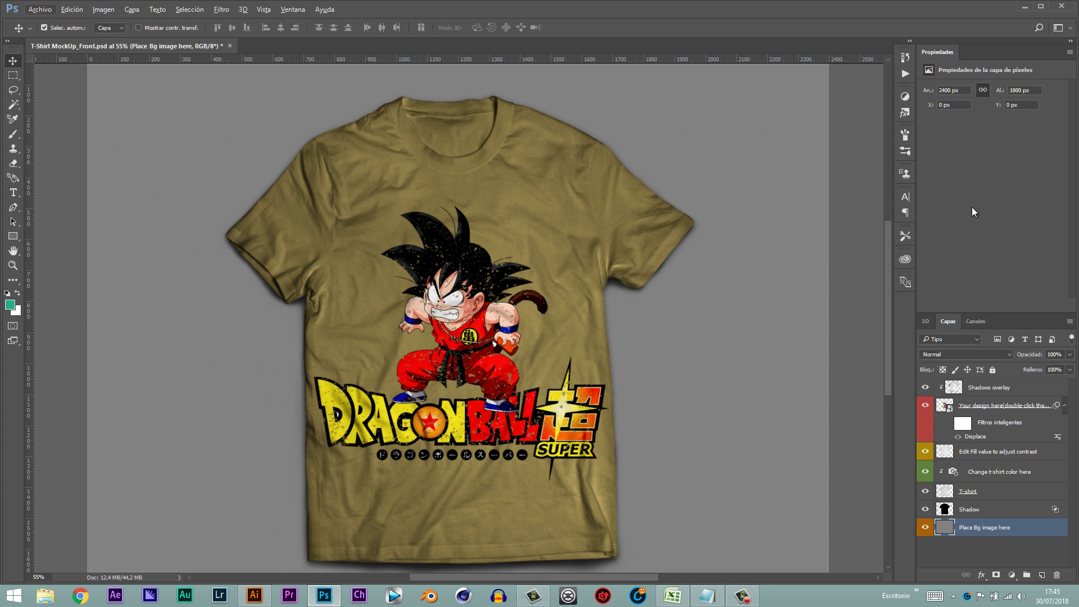
Try blue and dark navy shades for the 'Change t-shirt color here' Photo Filter colour.
left_click(974, 472)
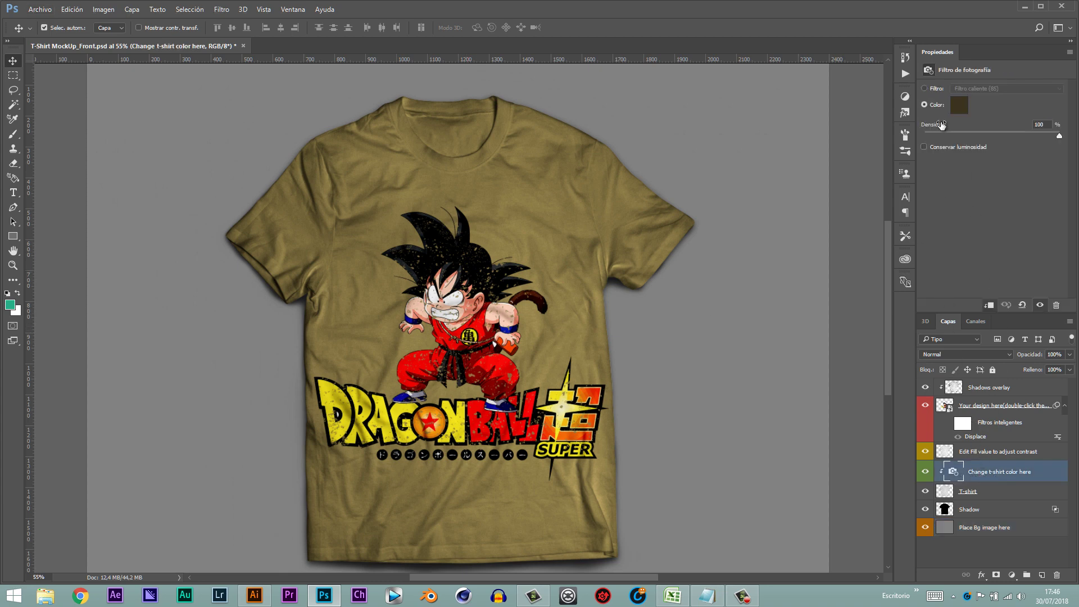
left_click(959, 106)
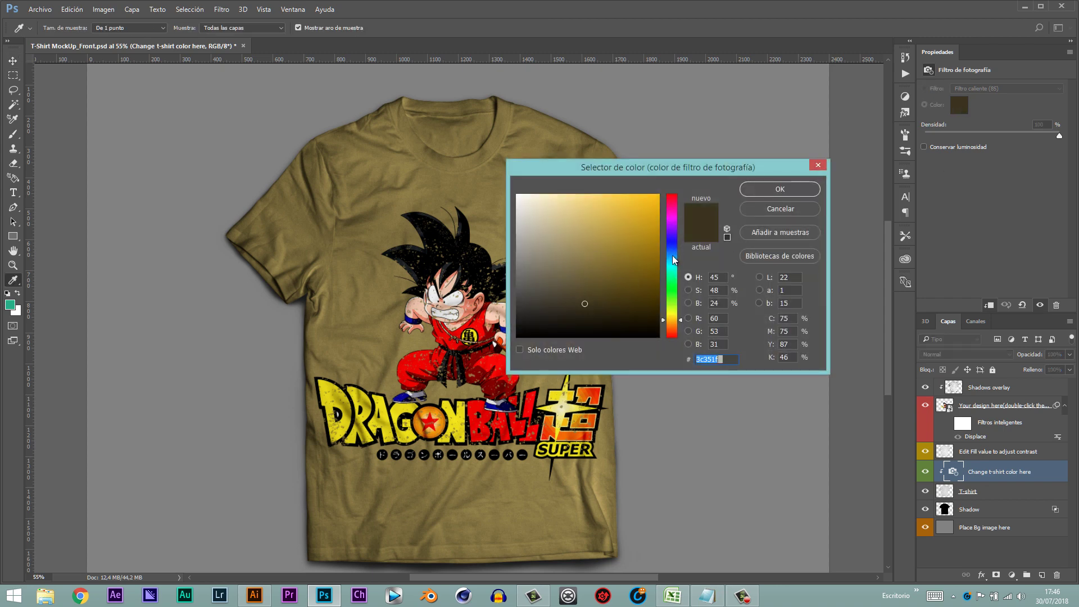
left_click(672, 255)
left_click_drag(660, 176, 754, 172)
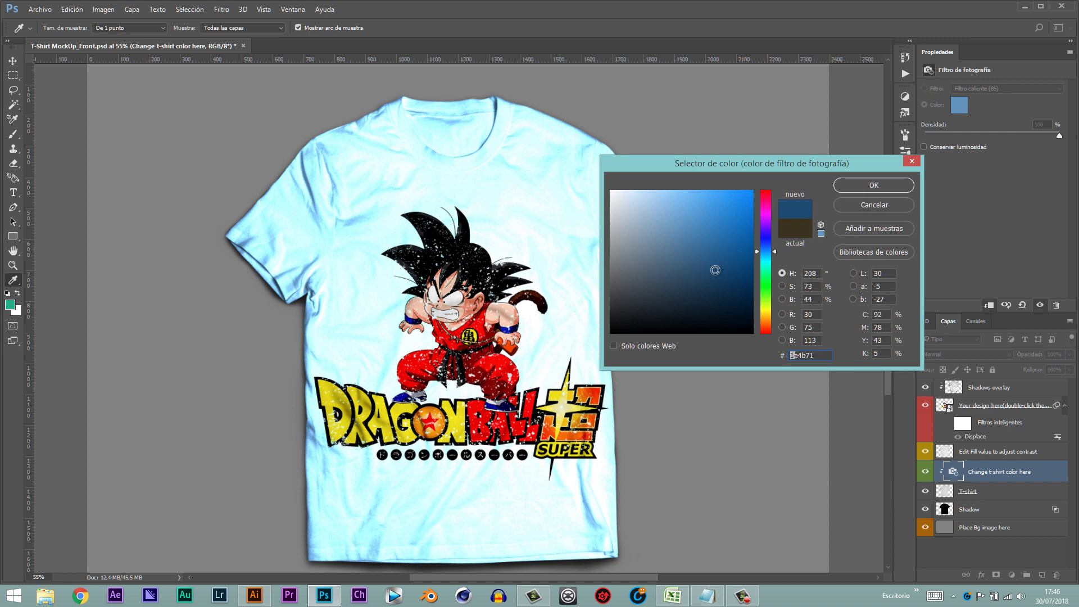
left_click(705, 292)
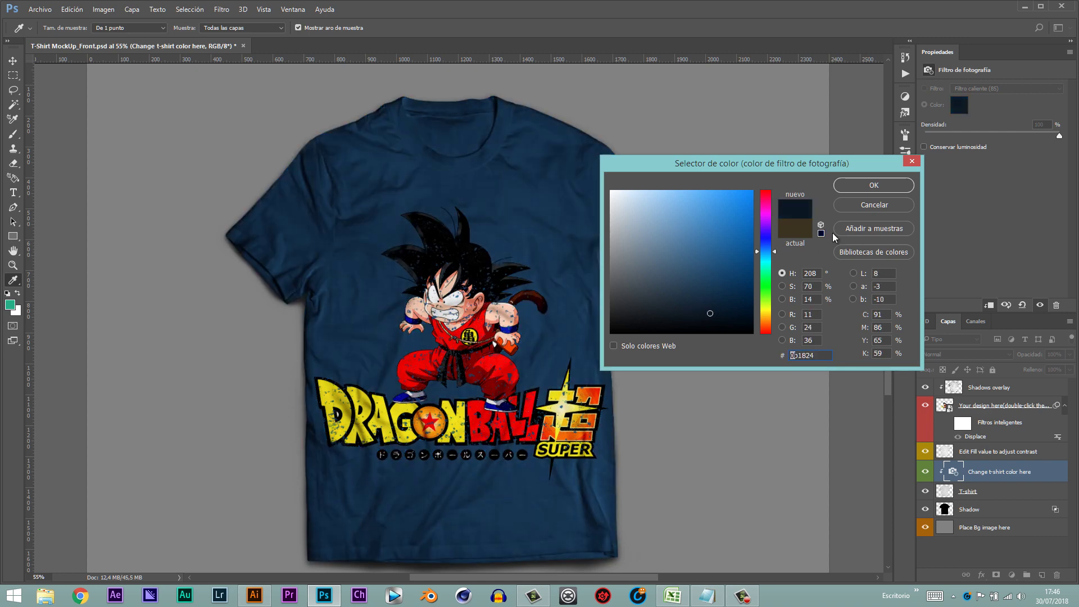
left_click(874, 205)
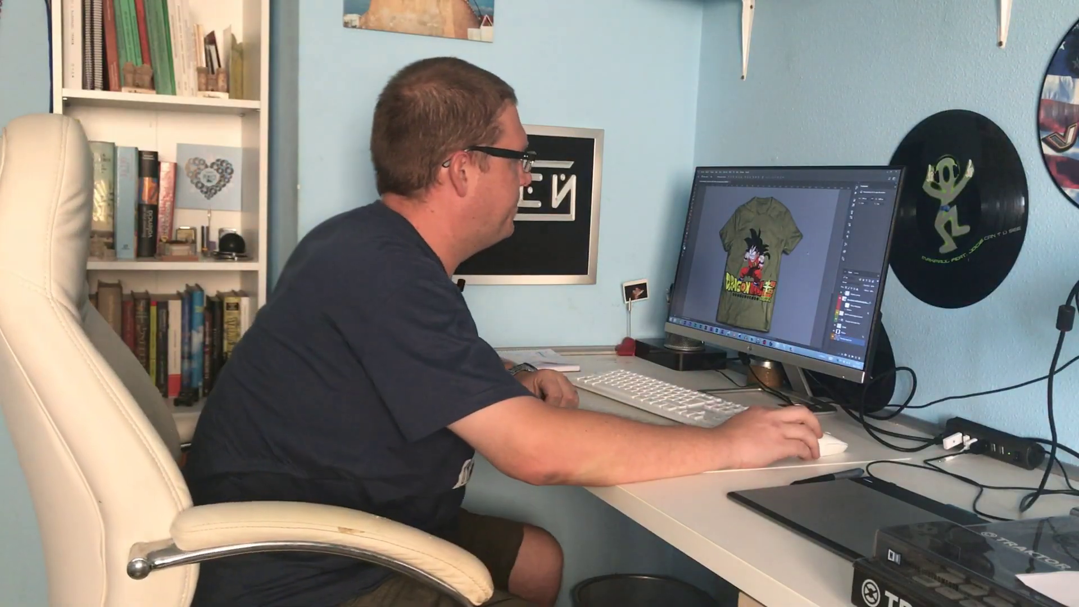